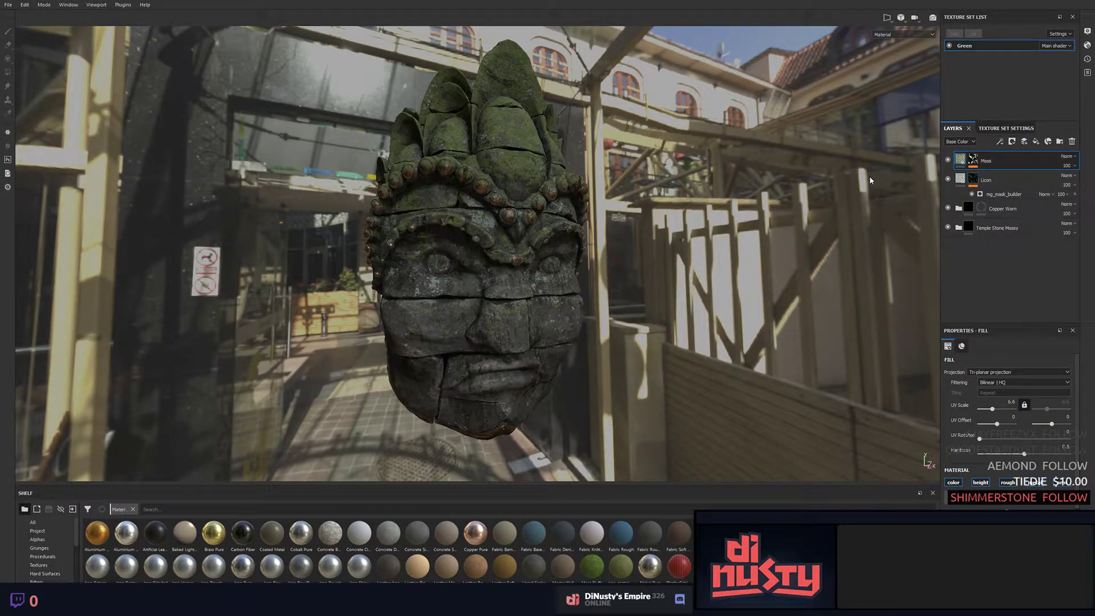
pyautogui.click(123, 4)
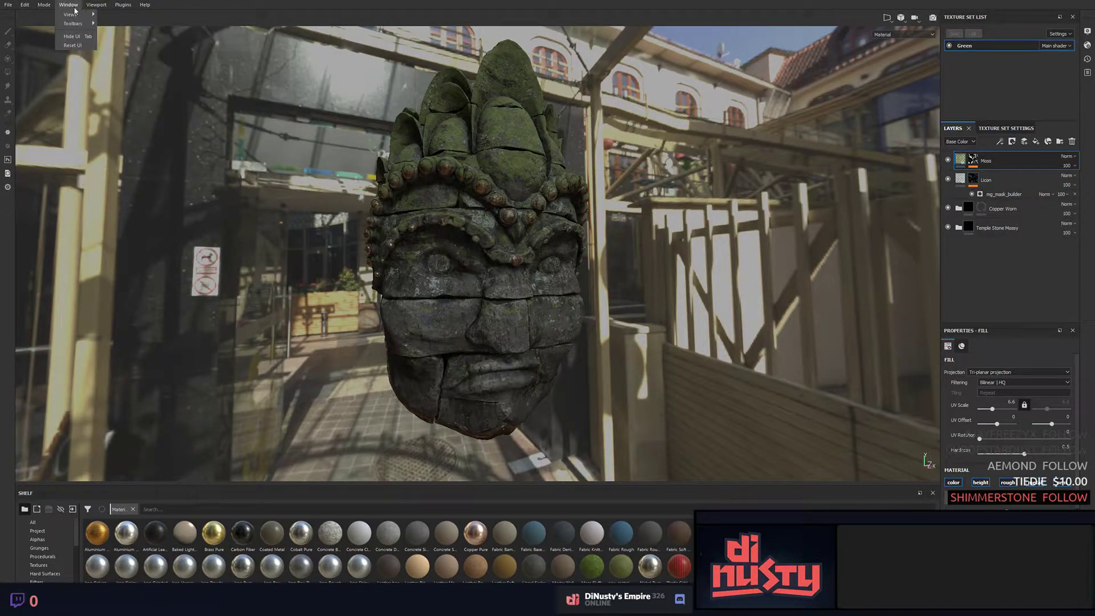
pyautogui.click(405, 177)
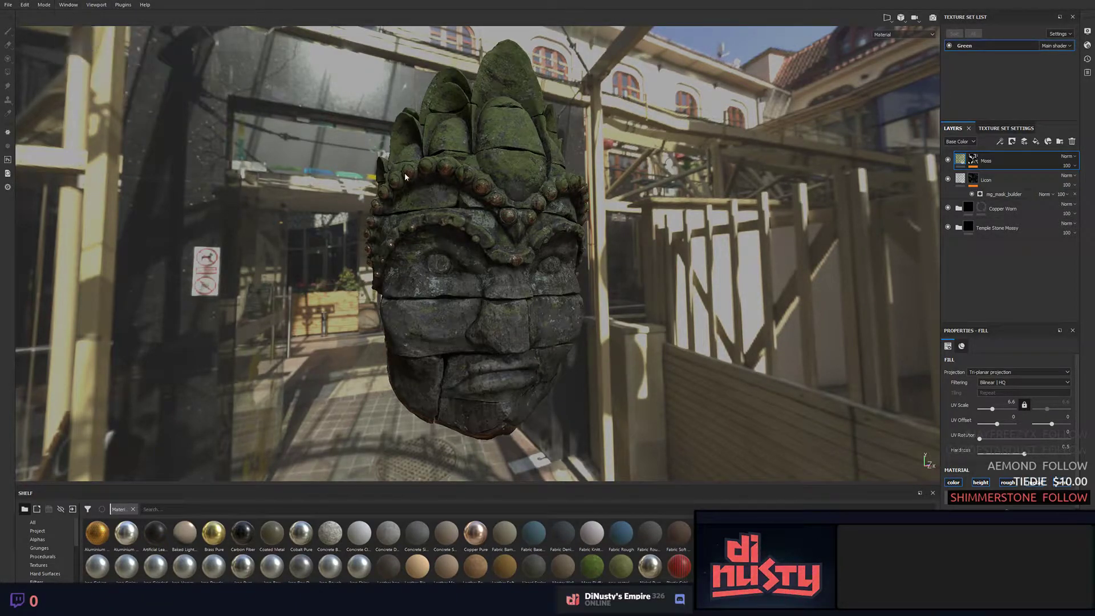
pyautogui.click(407, 125)
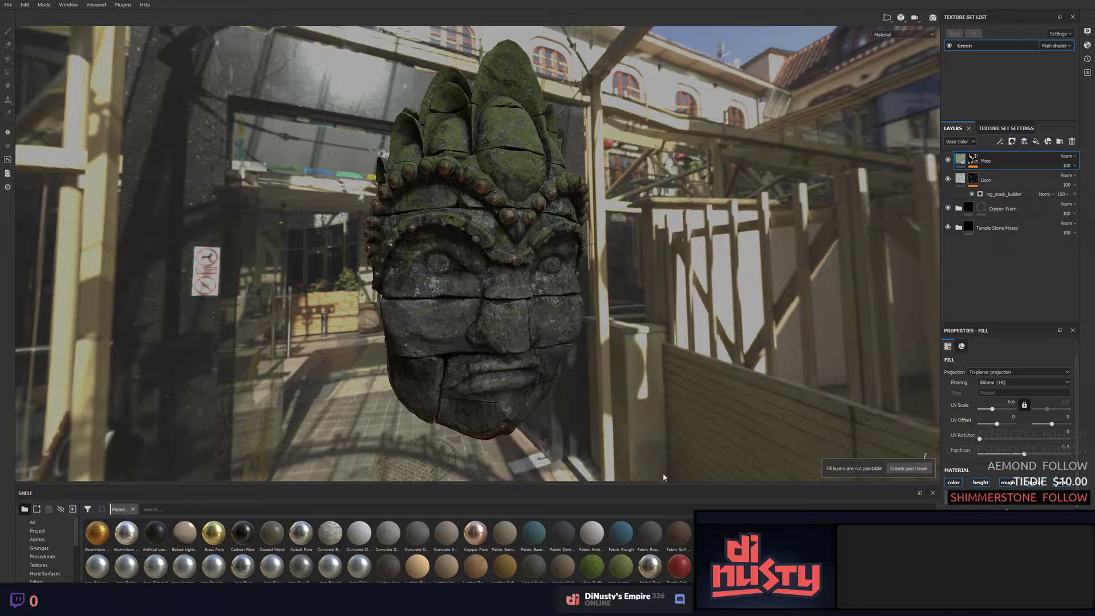
# Make the shelf taller, and hide and restore all interface panels around the viewport.
pyautogui.moveTo(662, 484); pyautogui.dragTo(662, 431)
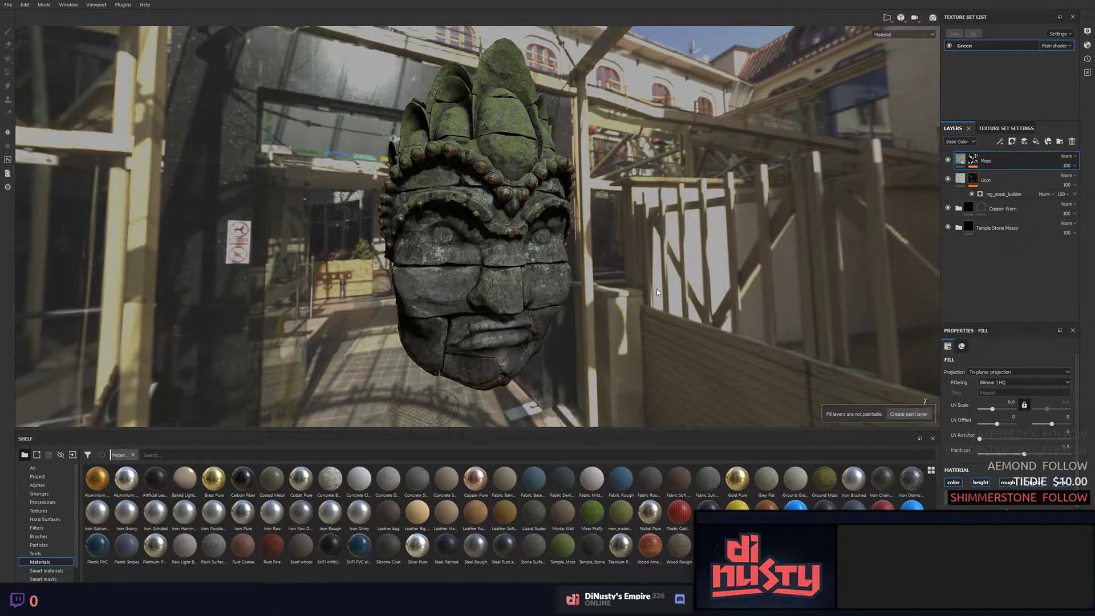
pyautogui.press('Tab')
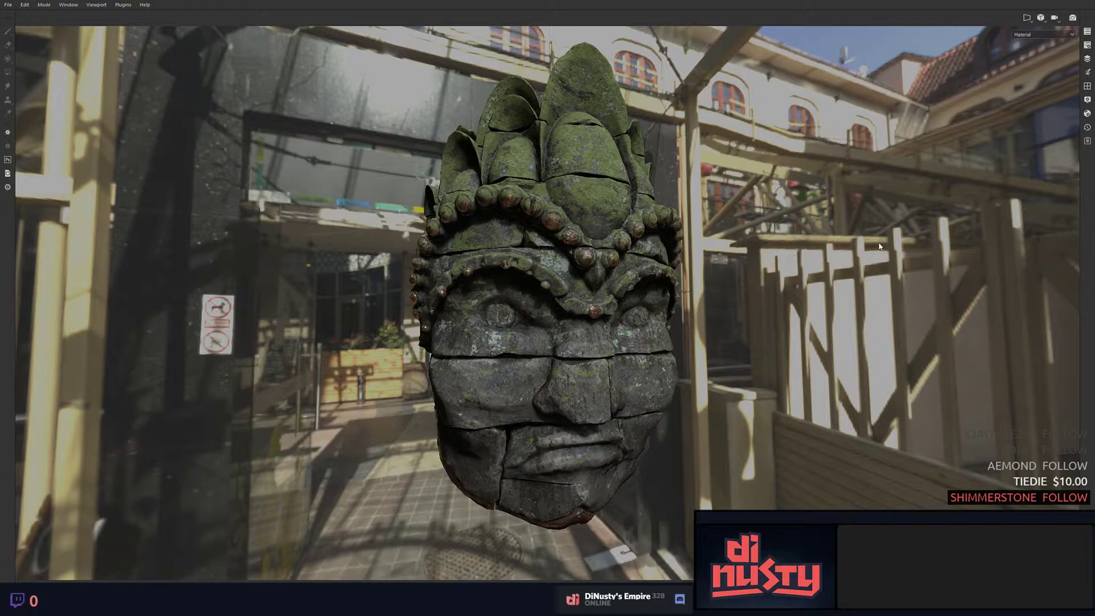
pyautogui.press('Tab')
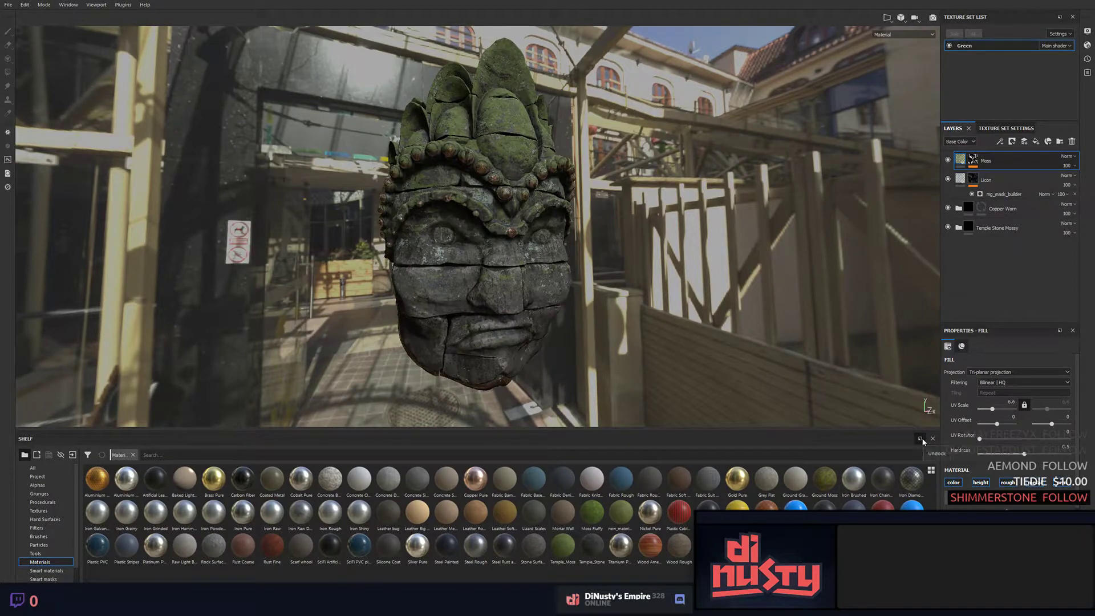
# Undock the shelf into a wider floating window over the viewport and close it.
pyautogui.click(920, 439)
pyautogui.moveTo(967, 44); pyautogui.dragTo(725, 106)
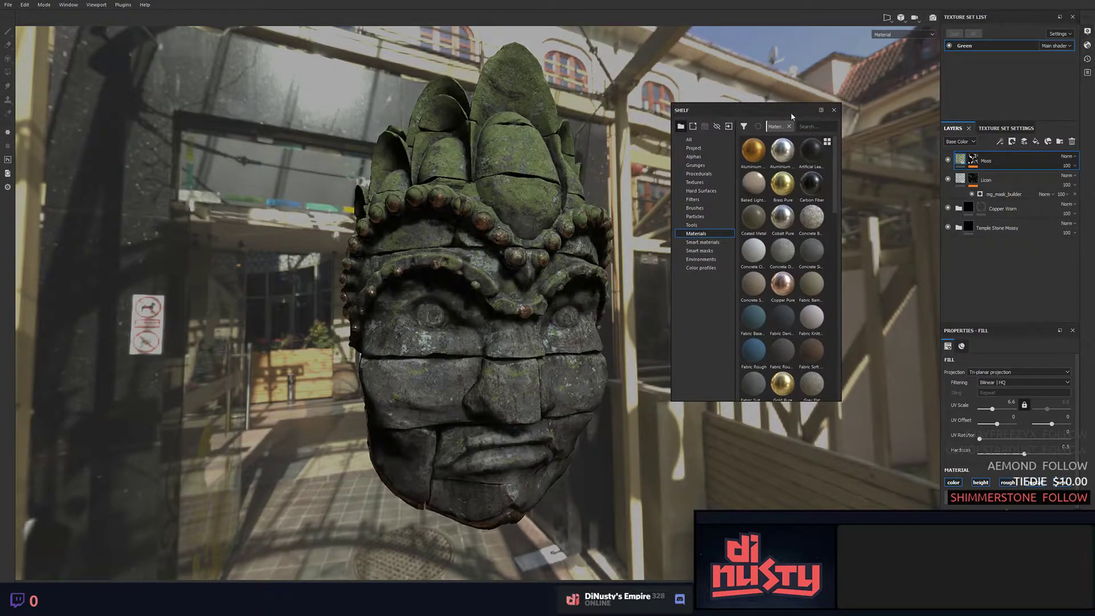
pyautogui.moveTo(792, 116); pyautogui.dragTo(726, 84)
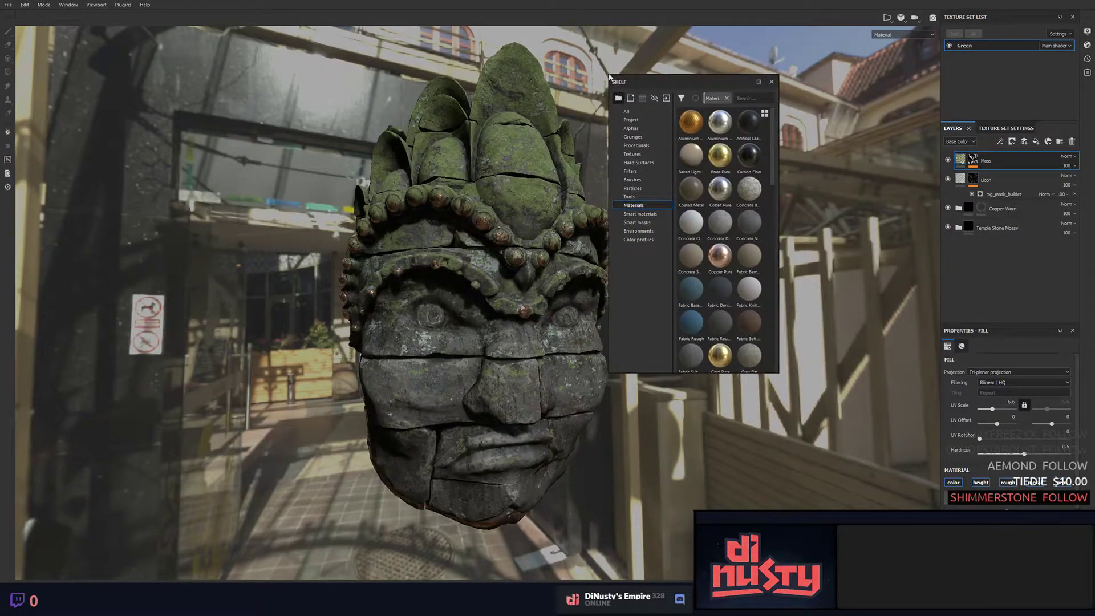
pyautogui.moveTo(610, 79); pyautogui.dragTo(459, 164)
pyautogui.moveTo(726, 167); pyautogui.dragTo(865, 106)
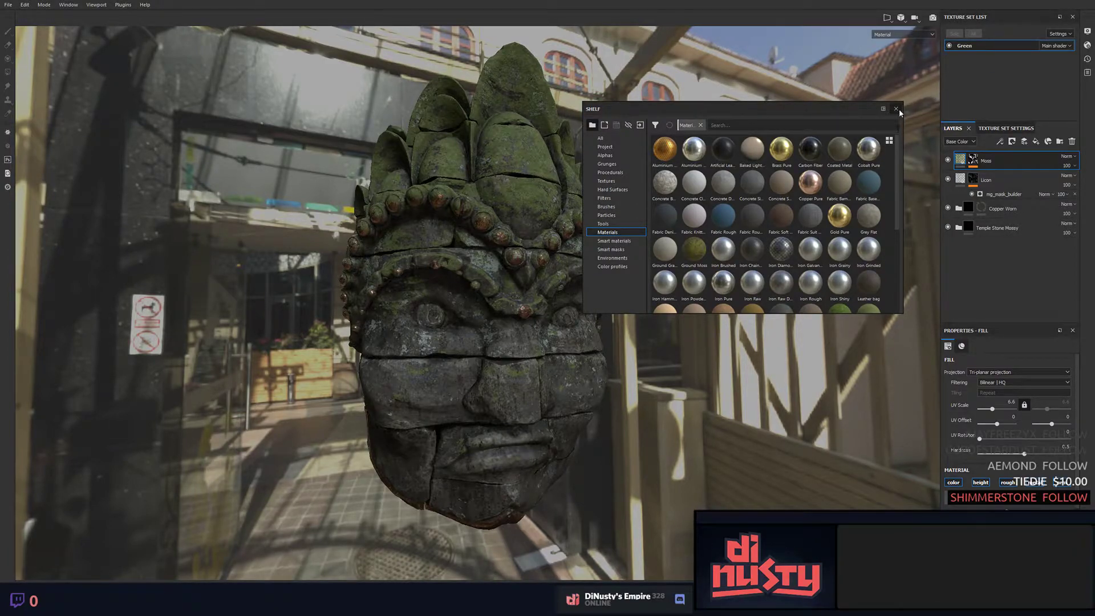
pyautogui.click(896, 109)
# Close the Texture Set List and group Properties with Layers and Texture Set Settings in one tabbed panel.
pyautogui.click(1073, 18)
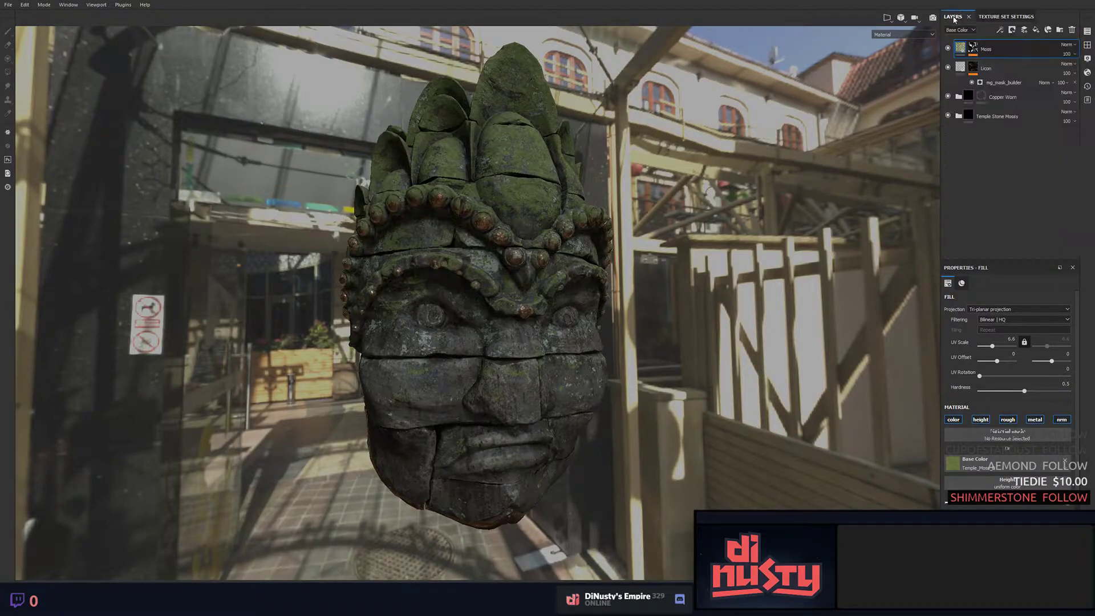
pyautogui.click(990, 18)
pyautogui.moveTo(994, 19); pyautogui.dragTo(984, 111)
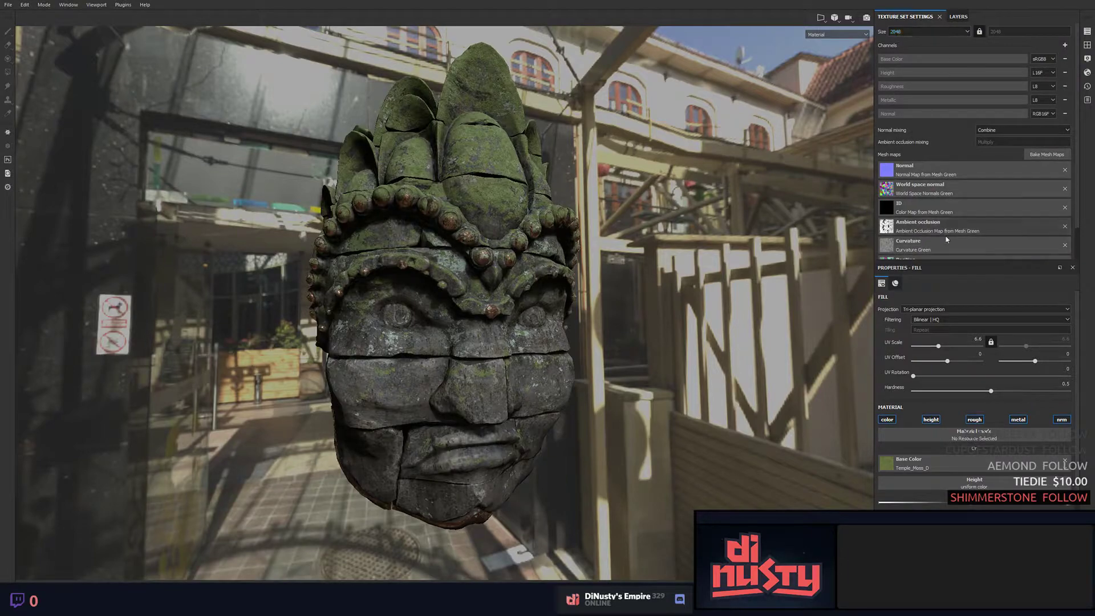
pyautogui.moveTo(914, 267); pyautogui.dragTo(963, 158)
# Close the tabbed Properties, Texture Set Settings and Layers panels so only the viewport fills the workspace.
pyautogui.click(986, 19)
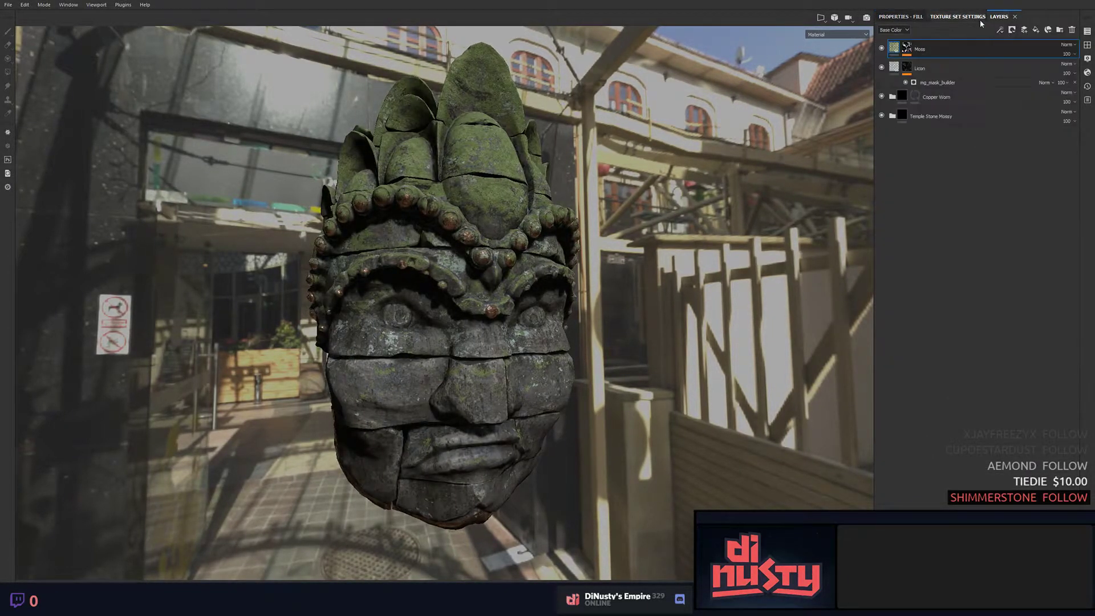
pyautogui.click(911, 18)
pyautogui.click(933, 18)
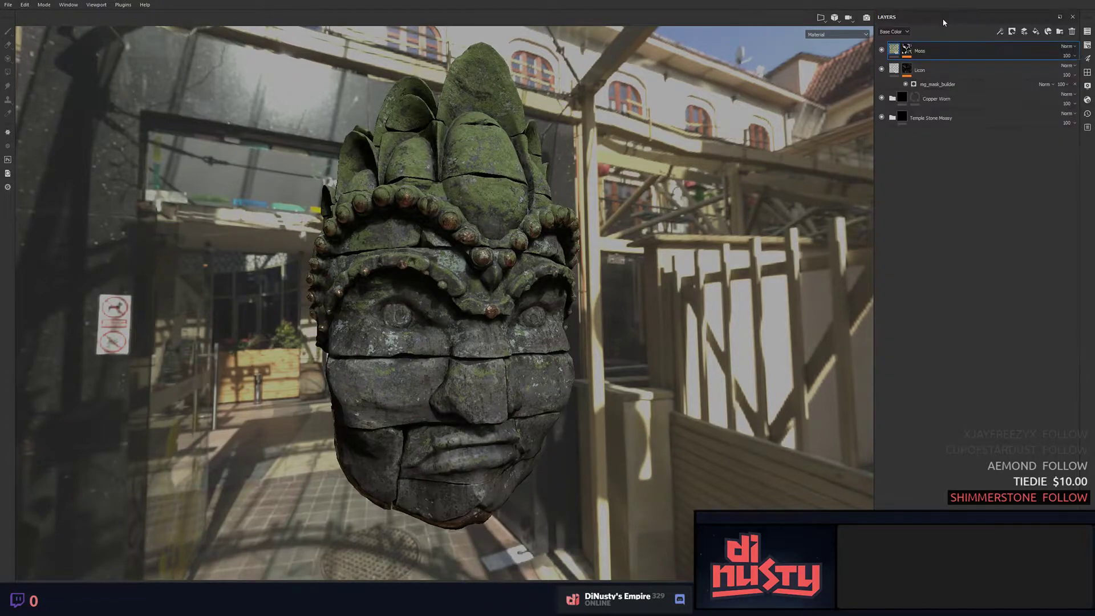
pyautogui.click(1073, 18)
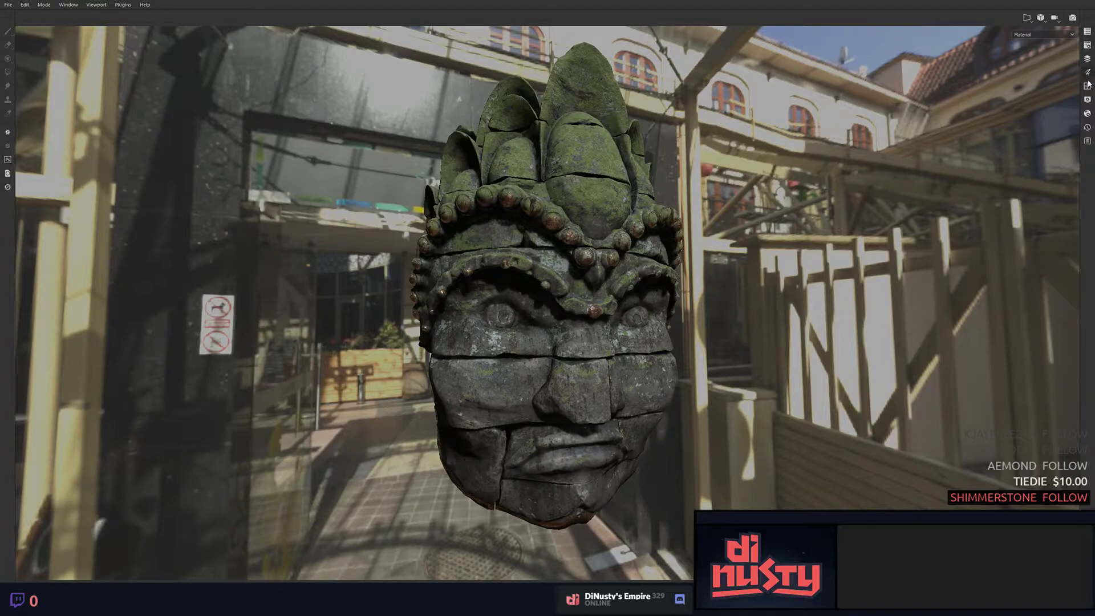
# Briefly open the collapsed Log, History and Shelf panels and collapse them again.
pyautogui.click(1088, 141)
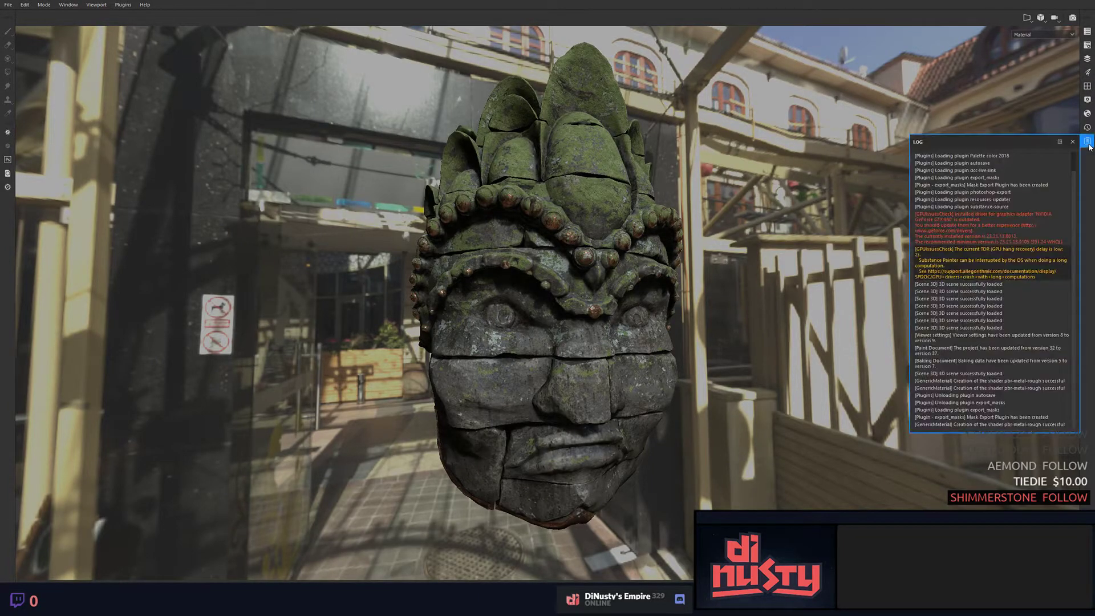
pyautogui.click(1087, 127)
pyautogui.click(1088, 128)
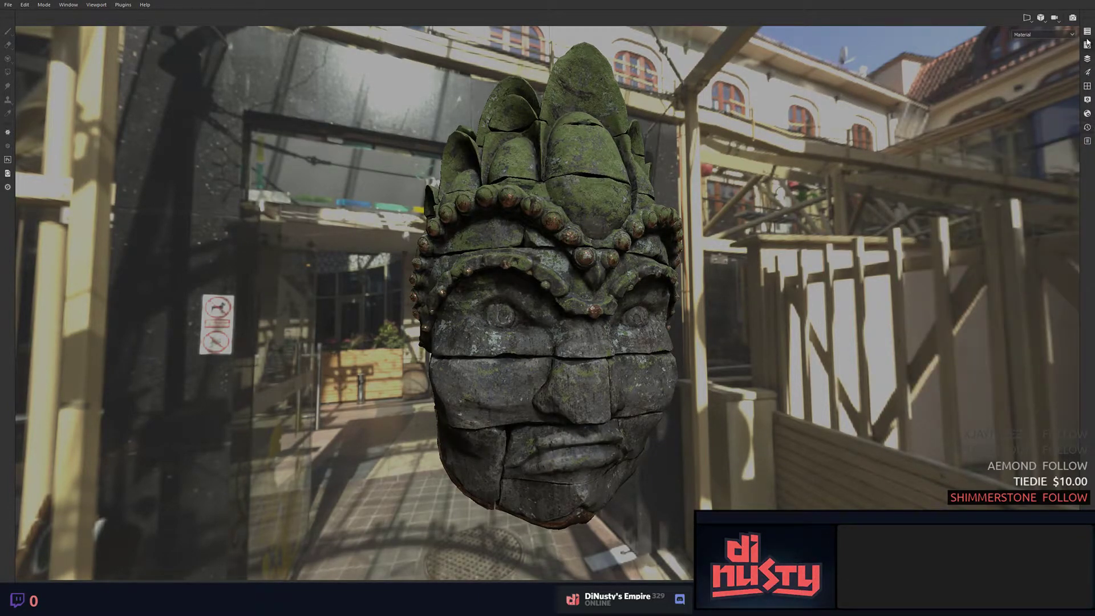
pyautogui.click(1087, 86)
pyautogui.click(1088, 89)
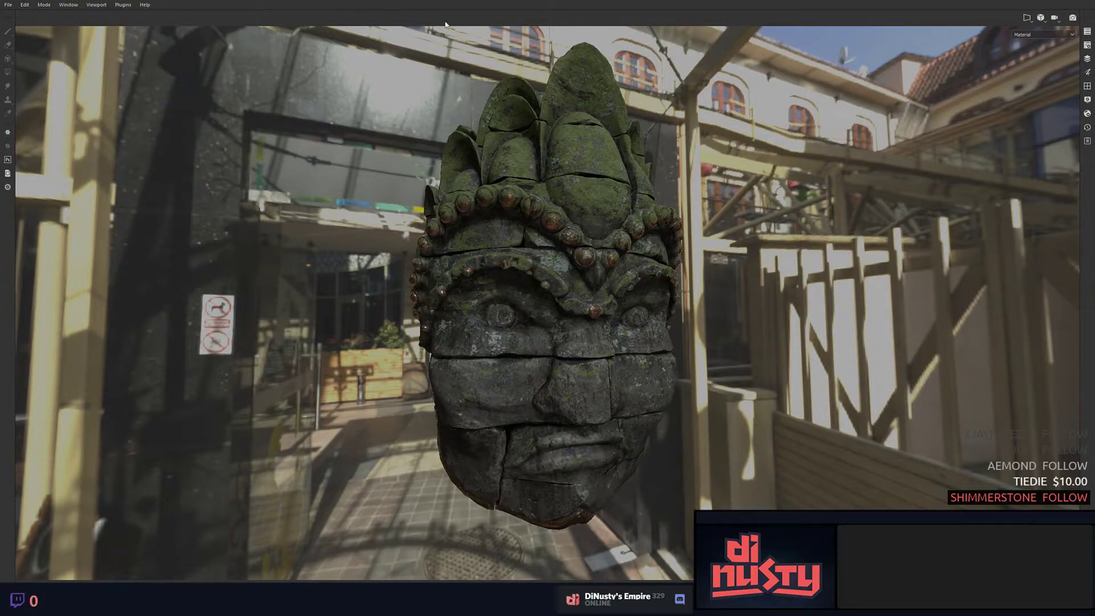
# Show the Layers panel again and hide it.
pyautogui.rightClick(1091, 190)
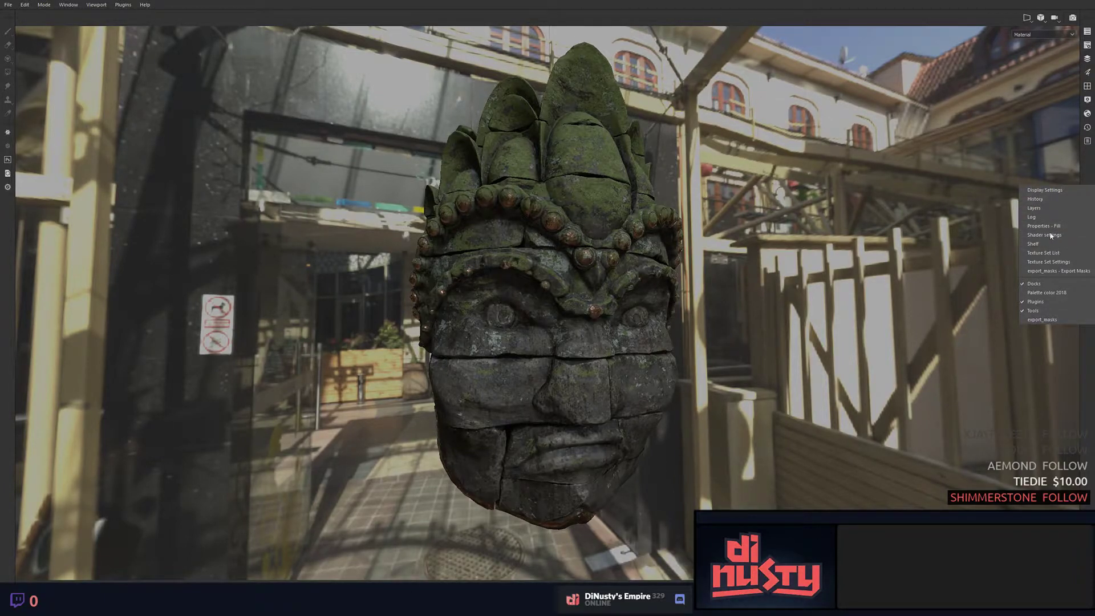
pyautogui.click(1046, 207)
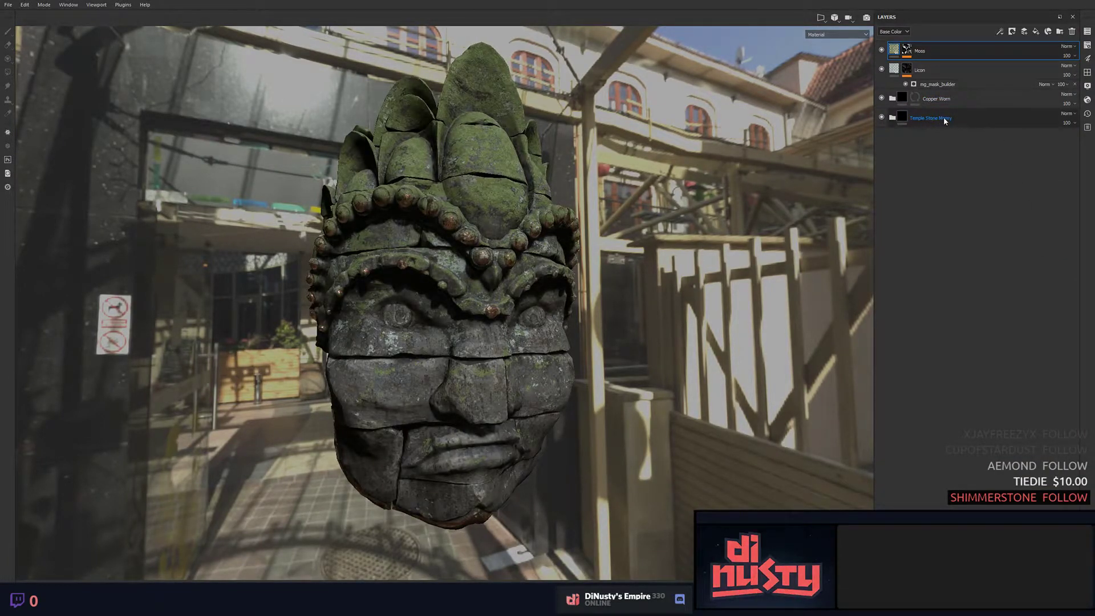
pyautogui.rightClick(987, 196)
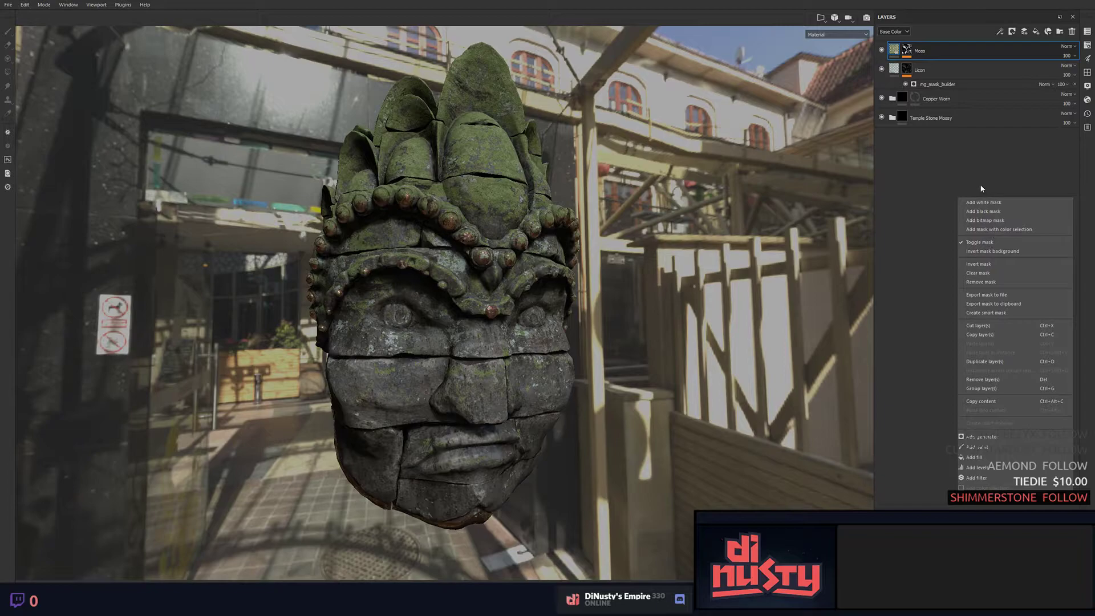
pyautogui.rightClick(1088, 181)
pyautogui.click(1060, 182)
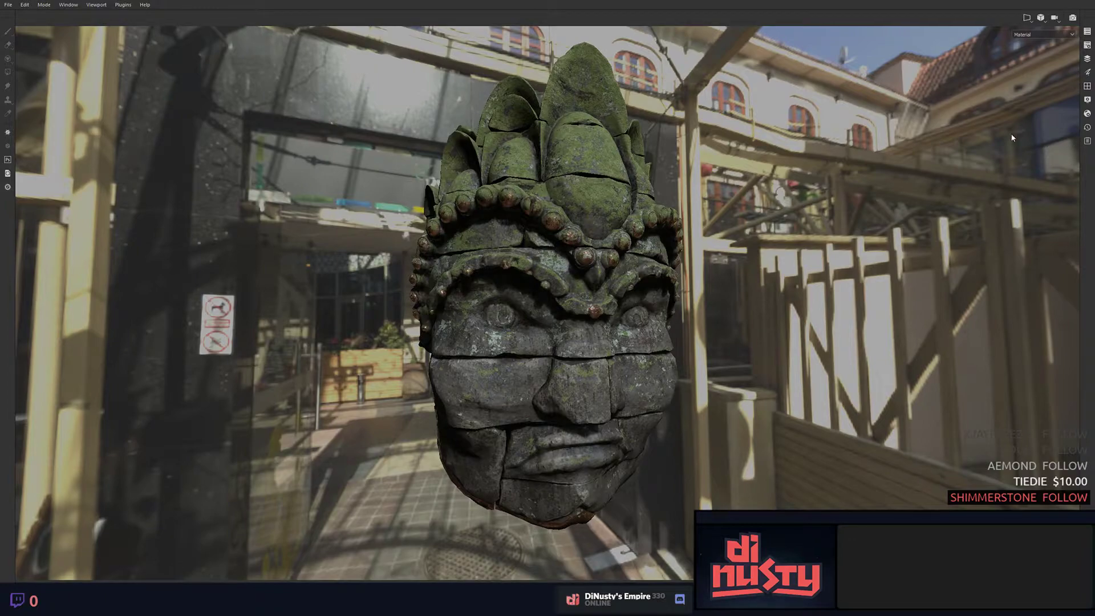
# Reset the interface to its default panel layout.
pyautogui.rightClick(1089, 158)
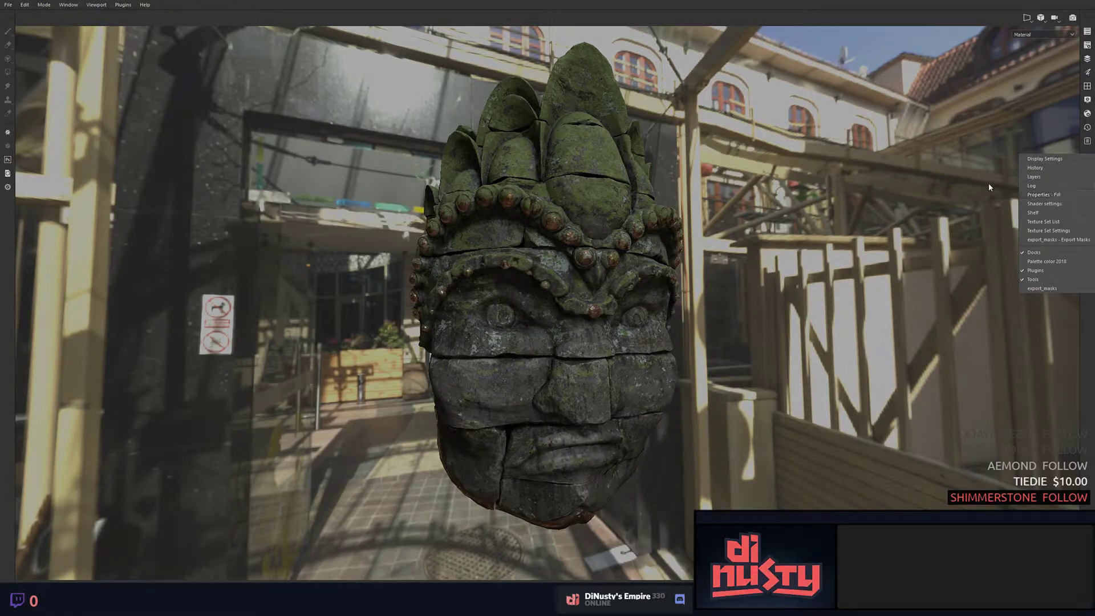
pyautogui.click(1052, 206)
pyautogui.click(69, 4)
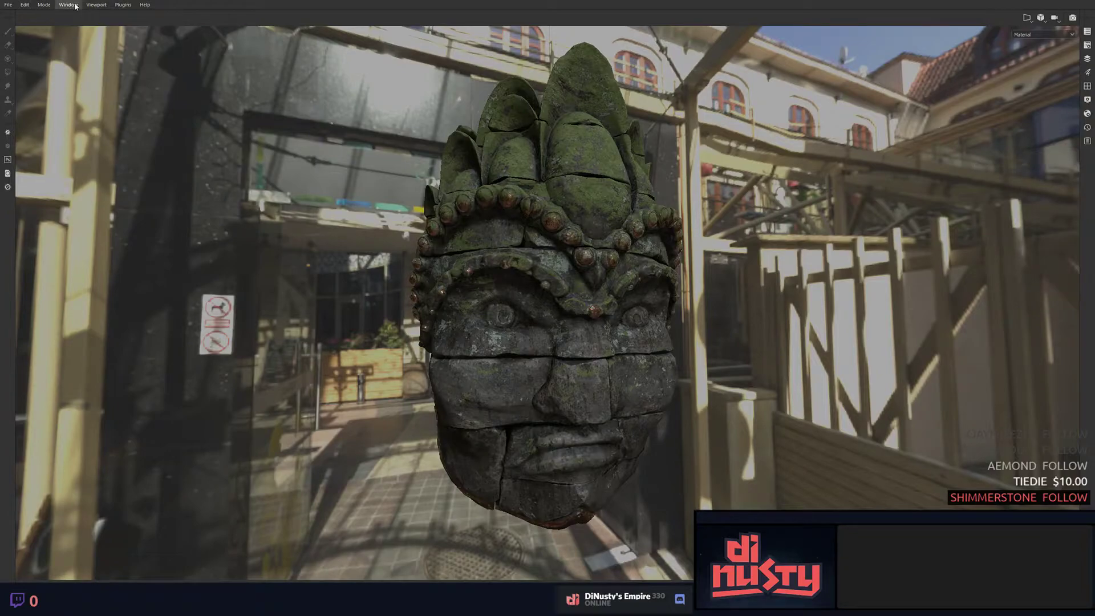
pyautogui.click(86, 38)
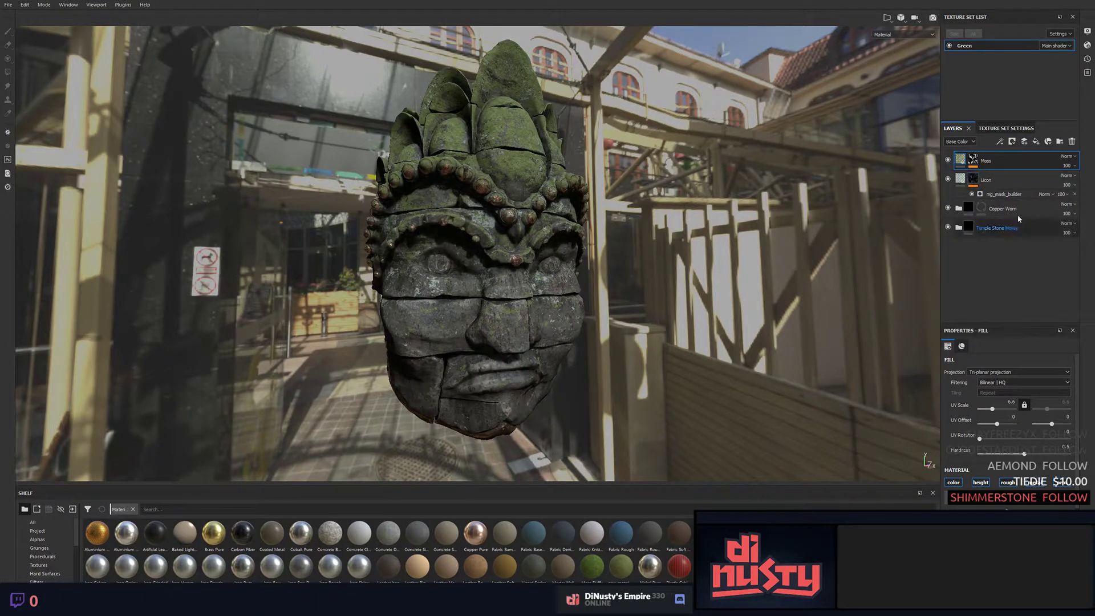
# Add a fill layer above the Moss layer and make the Properties panel taller.
pyautogui.click(1036, 141)
pyautogui.moveTo(987, 409); pyautogui.dragTo(990, 409)
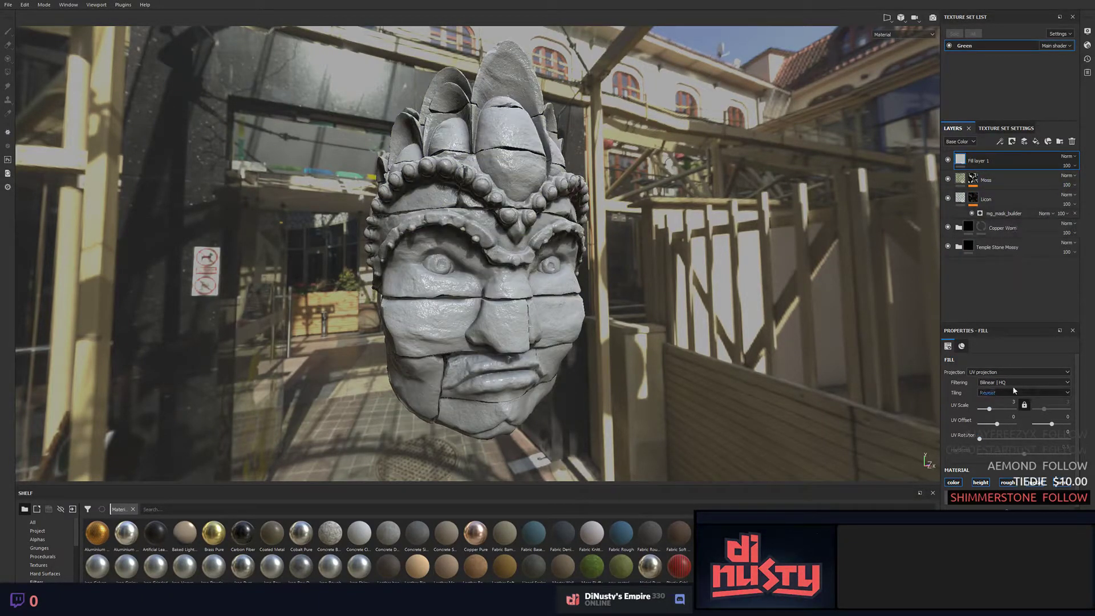
pyautogui.moveTo(1026, 327); pyautogui.dragTo(1025, 296)
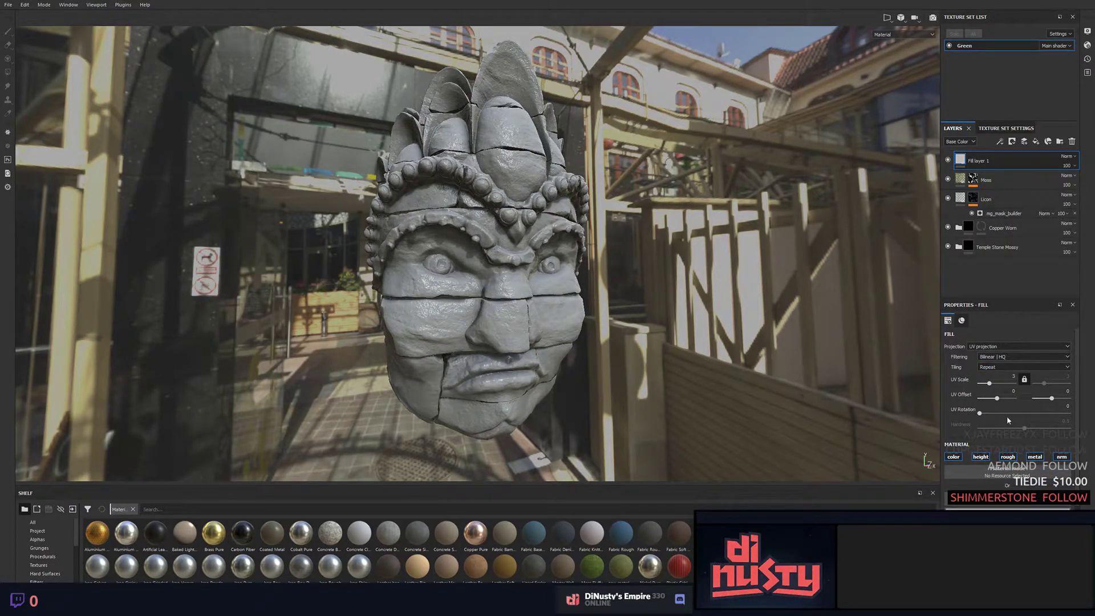
# Examine the Fill and Material sections of the new fill layer's properties, switching between the two.
pyautogui.scroll(-3, 972, 439)
pyautogui.scroll(-3, 972, 438)
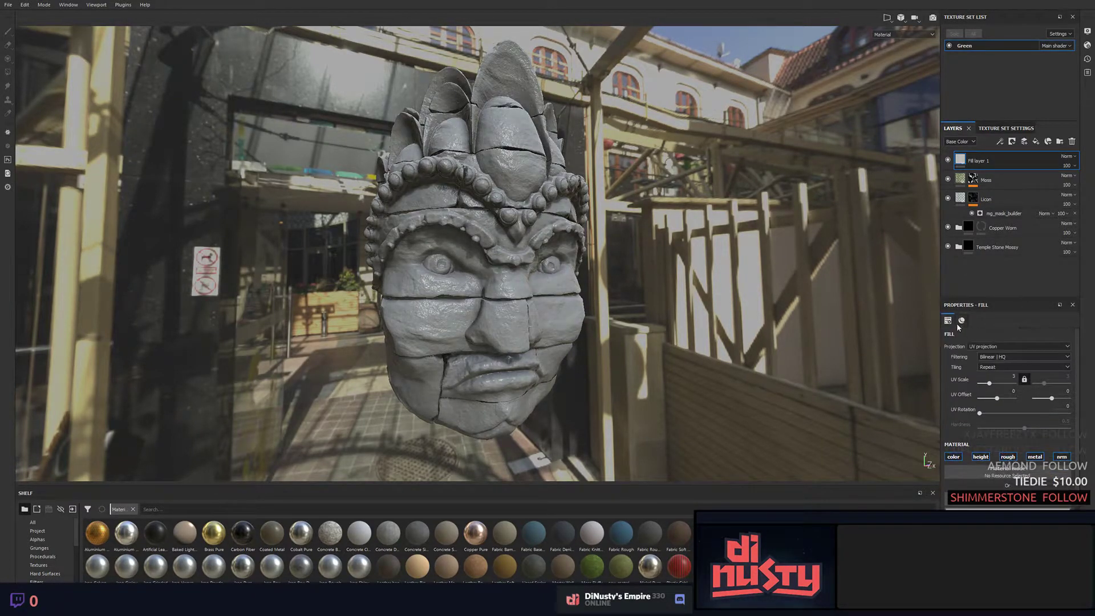
pyautogui.click(948, 322)
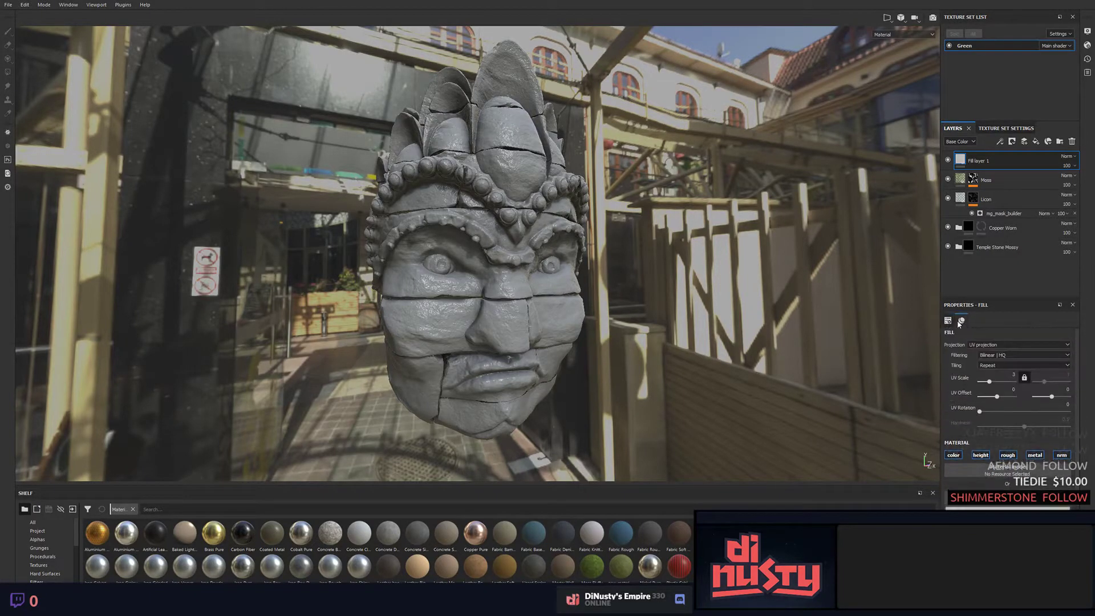
pyautogui.click(961, 320)
pyautogui.click(951, 319)
pyautogui.click(956, 320)
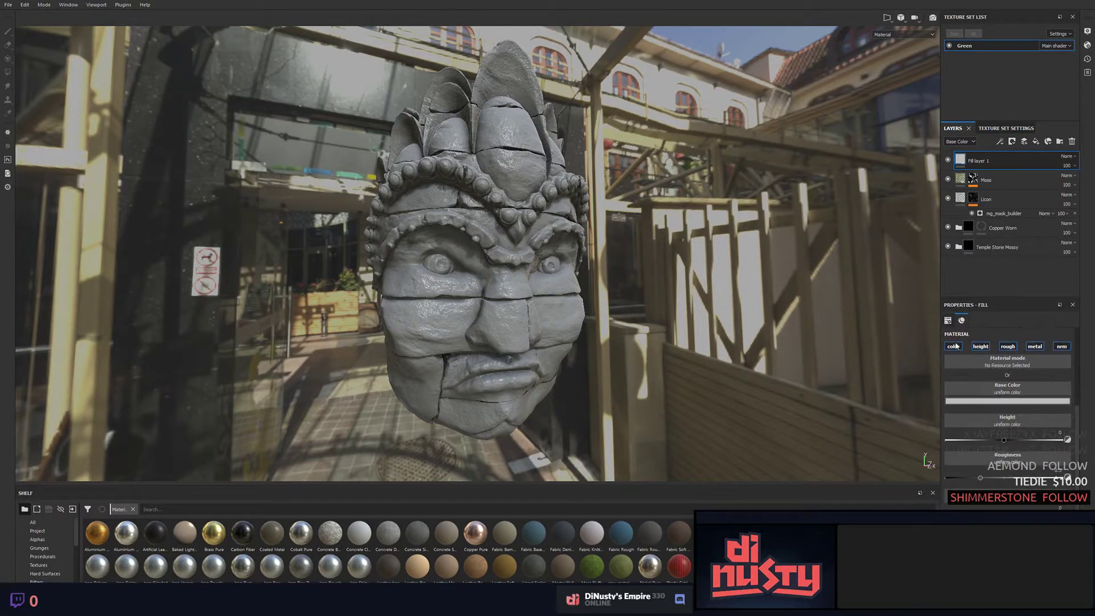
pyautogui.click(948, 321)
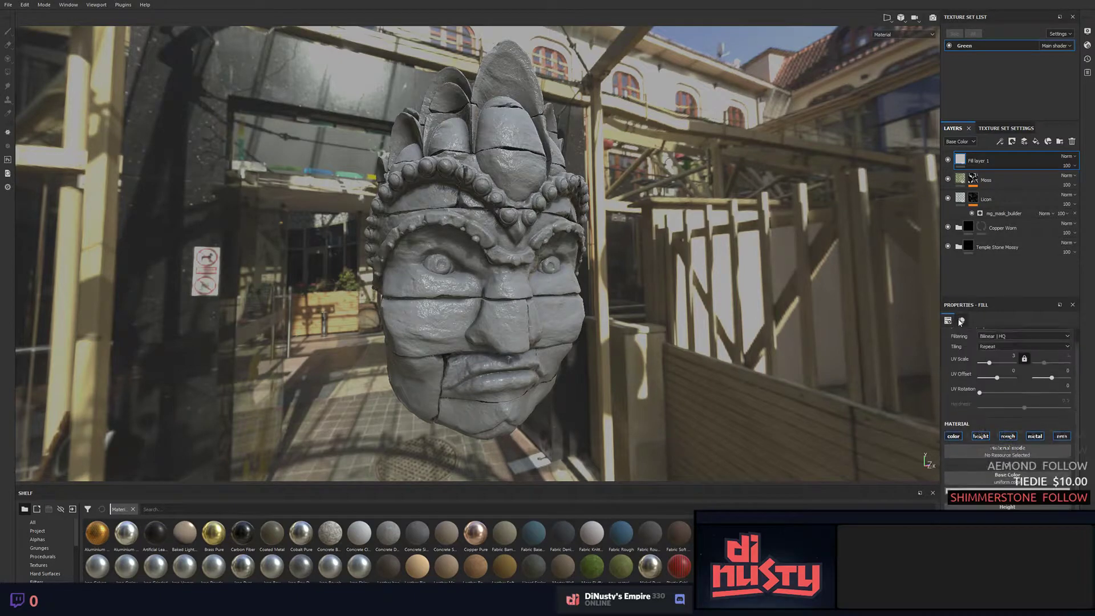
pyautogui.click(959, 320)
pyautogui.scroll(3, 993, 439)
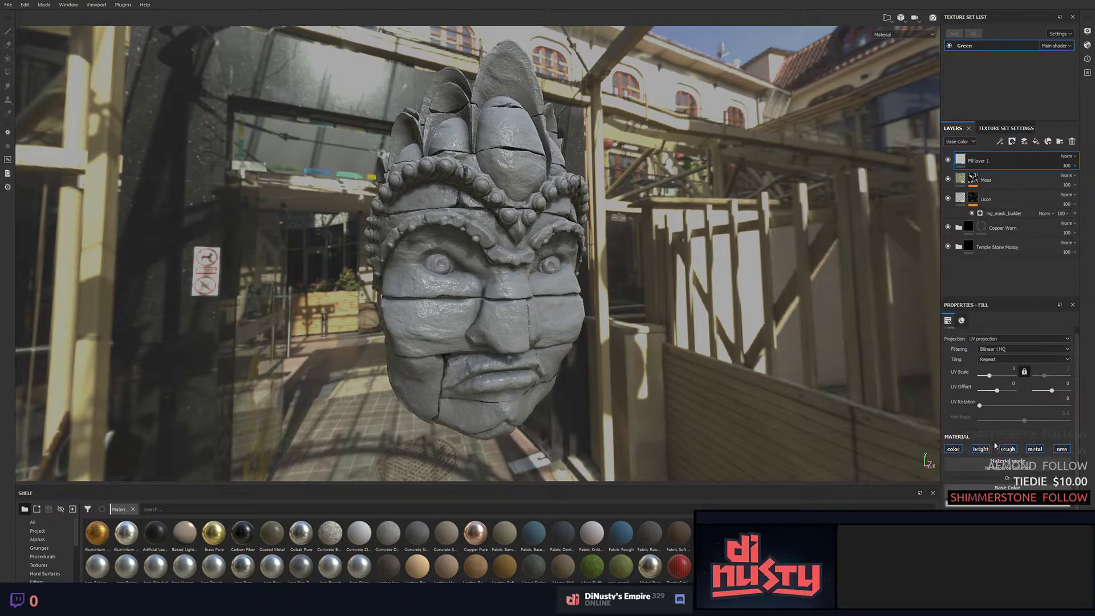
pyautogui.scroll(-3, 994, 438)
pyautogui.click(949, 321)
pyautogui.click(962, 321)
pyautogui.scroll(-1, 962, 324)
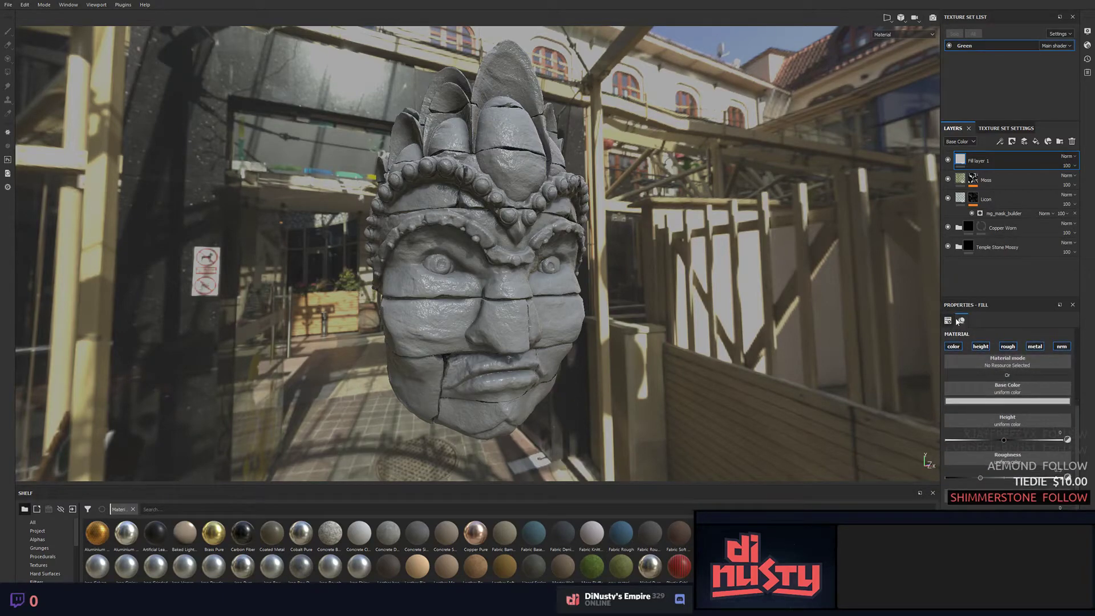
pyautogui.click(948, 321)
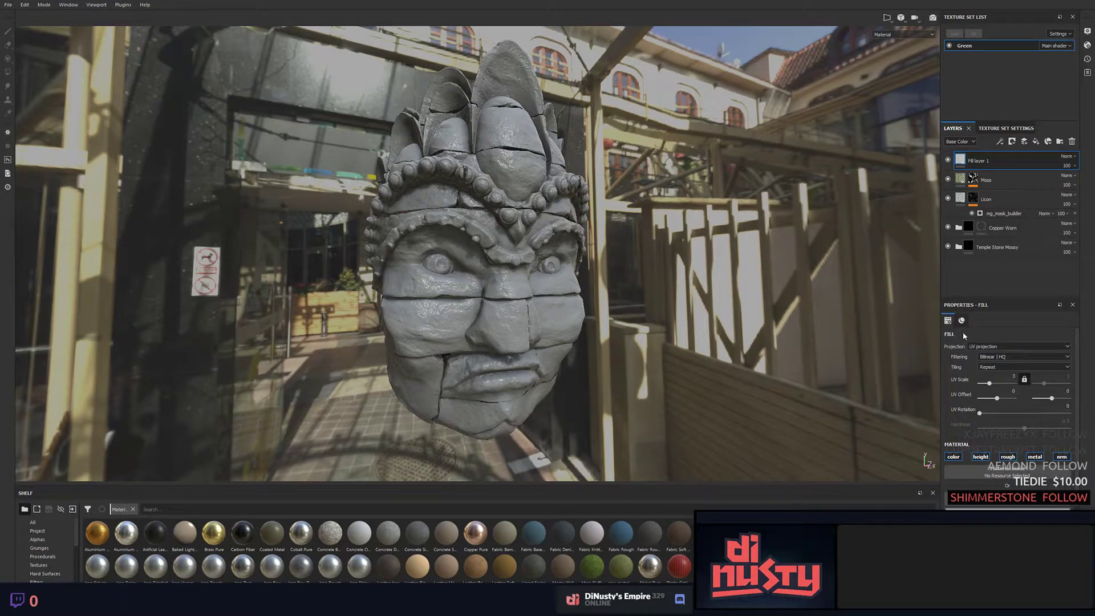
pyautogui.click(961, 321)
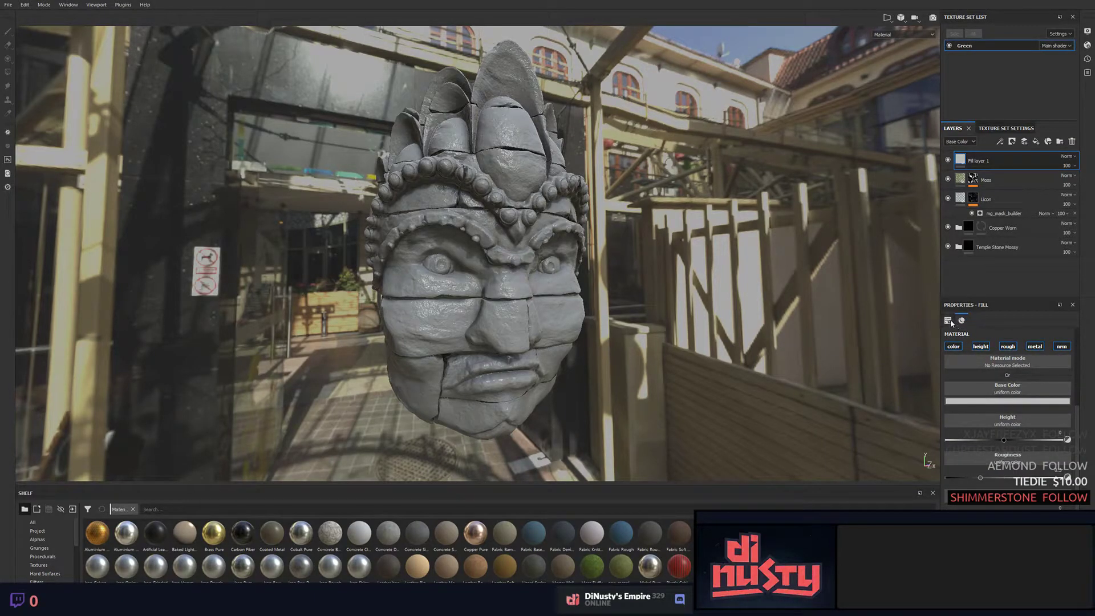
# Close the Properties panel.
pyautogui.click(1072, 305)
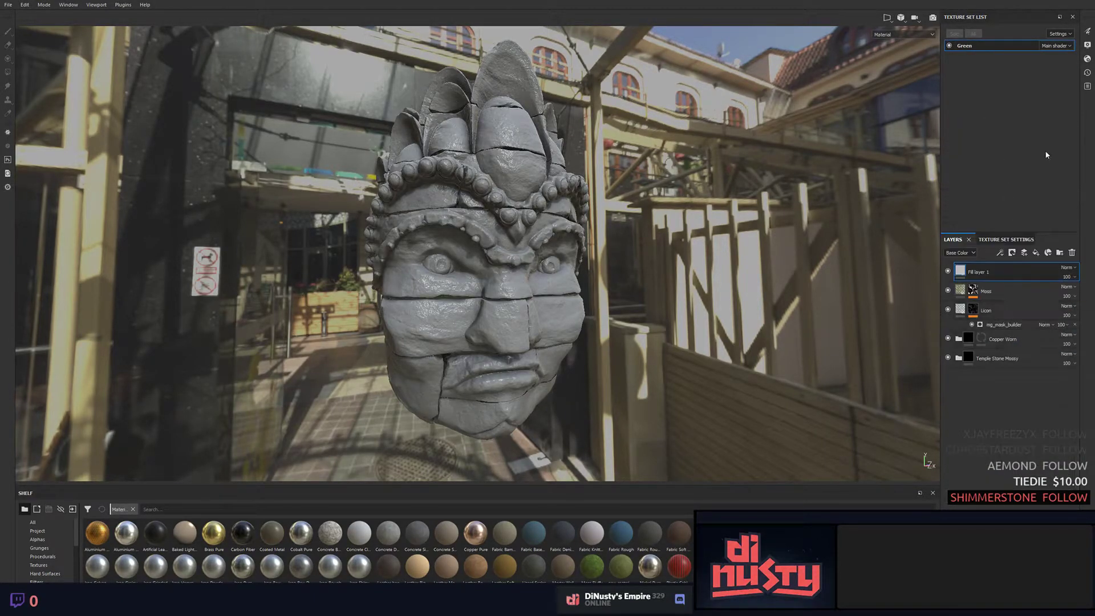
# Examine the collapsed Shader Settings, History and fill Properties panels one after another.
pyautogui.click(1087, 59)
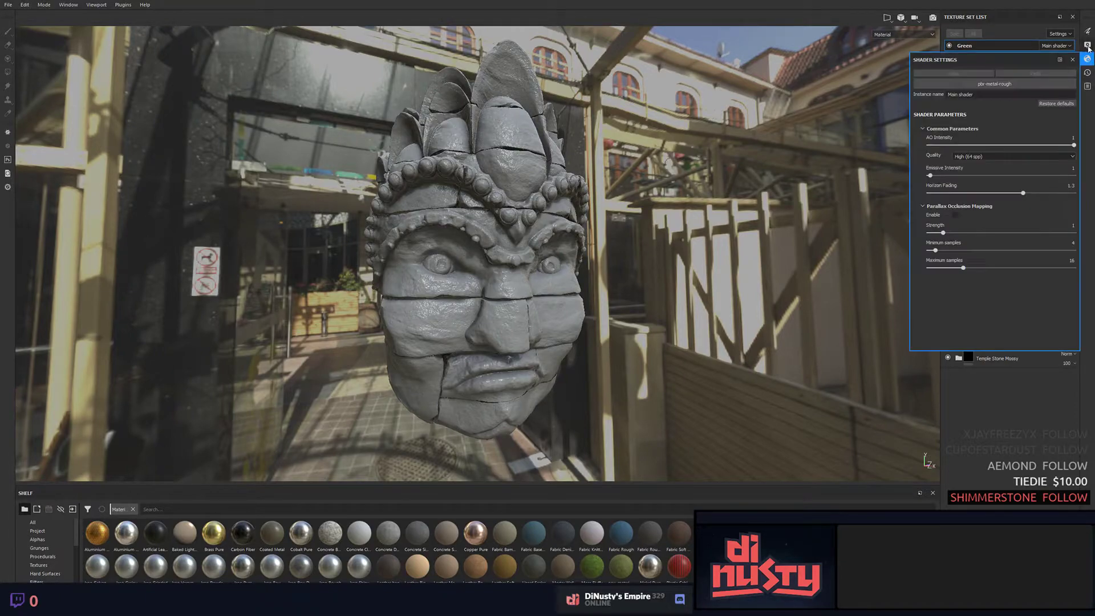
pyautogui.rightClick(1091, 106)
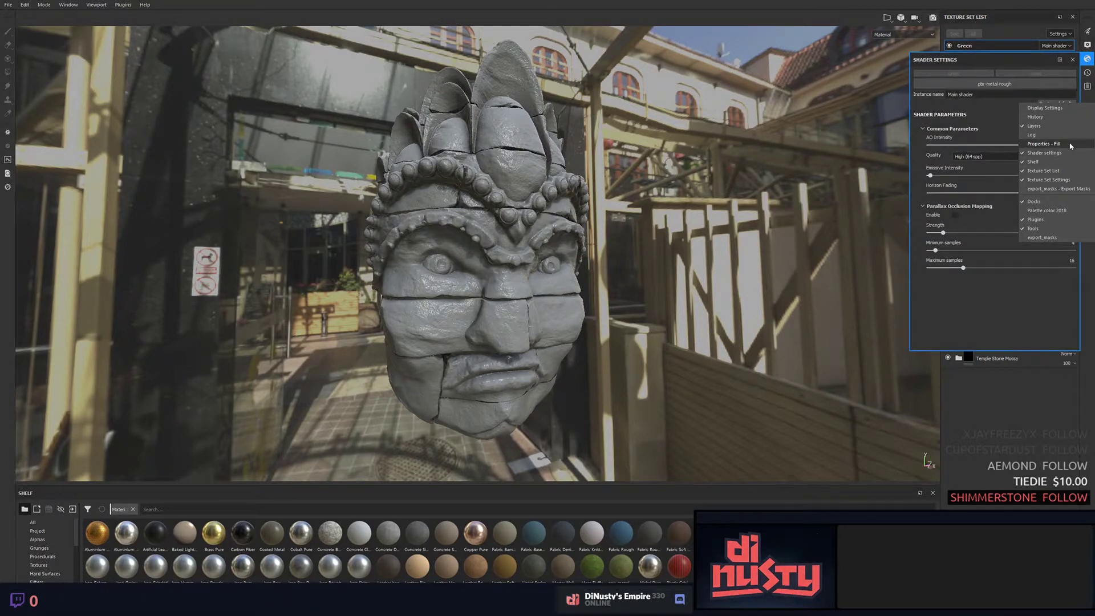
pyautogui.click(1087, 59)
pyautogui.click(1087, 72)
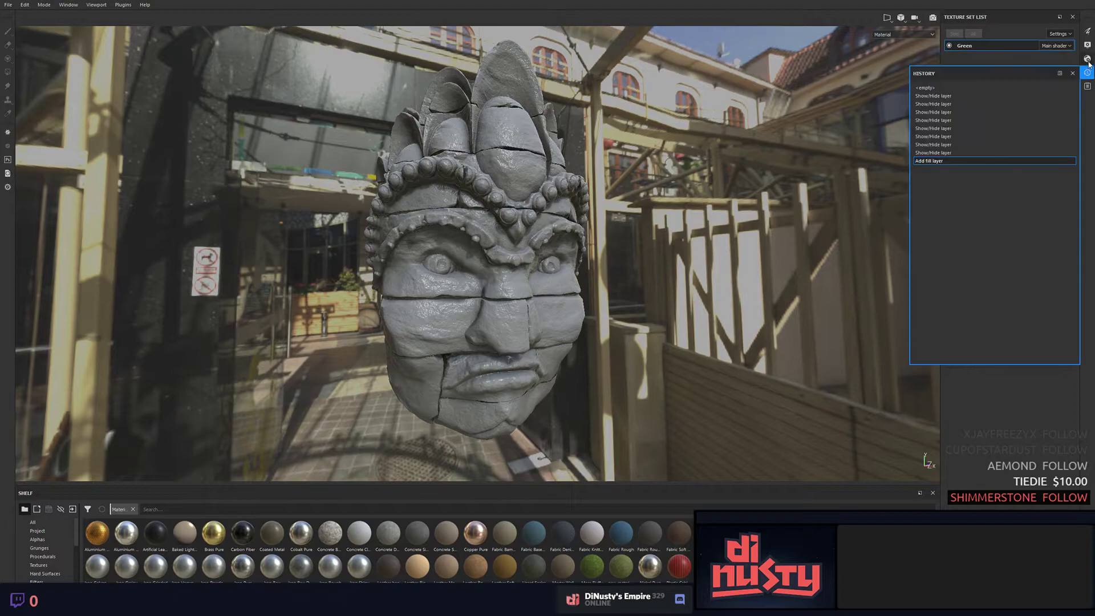
pyautogui.click(1087, 59)
pyautogui.click(1088, 45)
pyautogui.click(1088, 33)
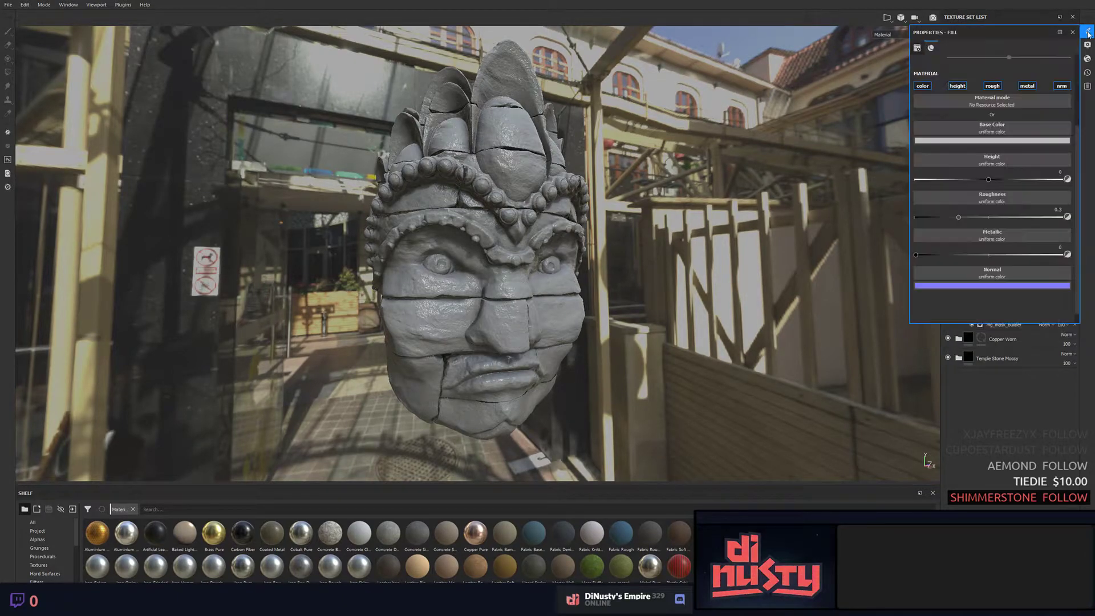
# Review the environment and camera sections of the Display Settings, and check the Log panel before closing it.
pyautogui.click(1088, 45)
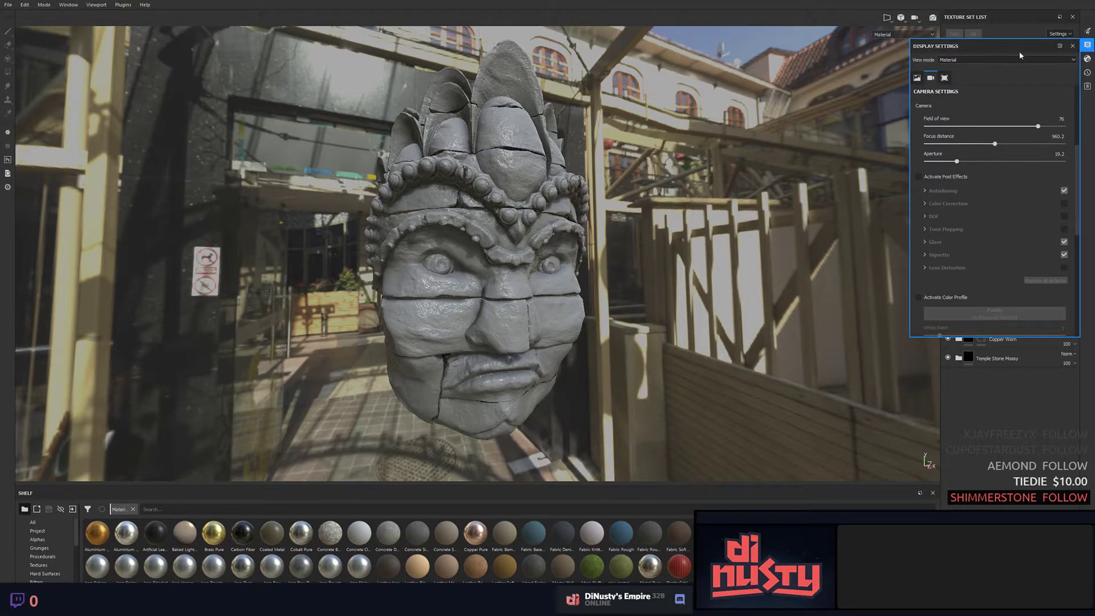
pyautogui.scroll(5, 960, 108)
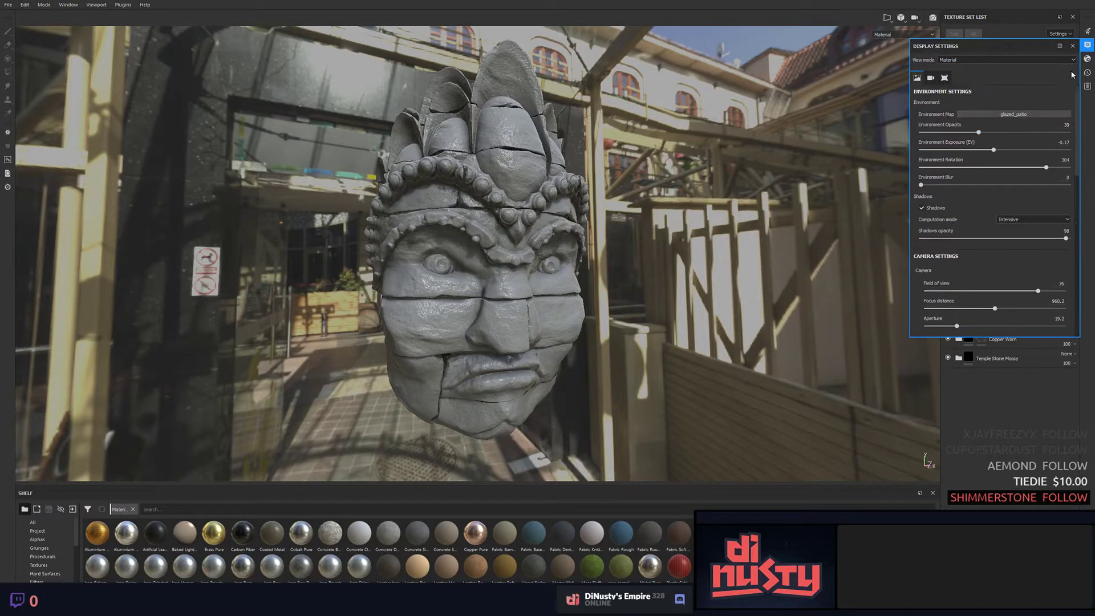
pyautogui.click(1087, 58)
pyautogui.click(1087, 72)
pyautogui.click(1087, 86)
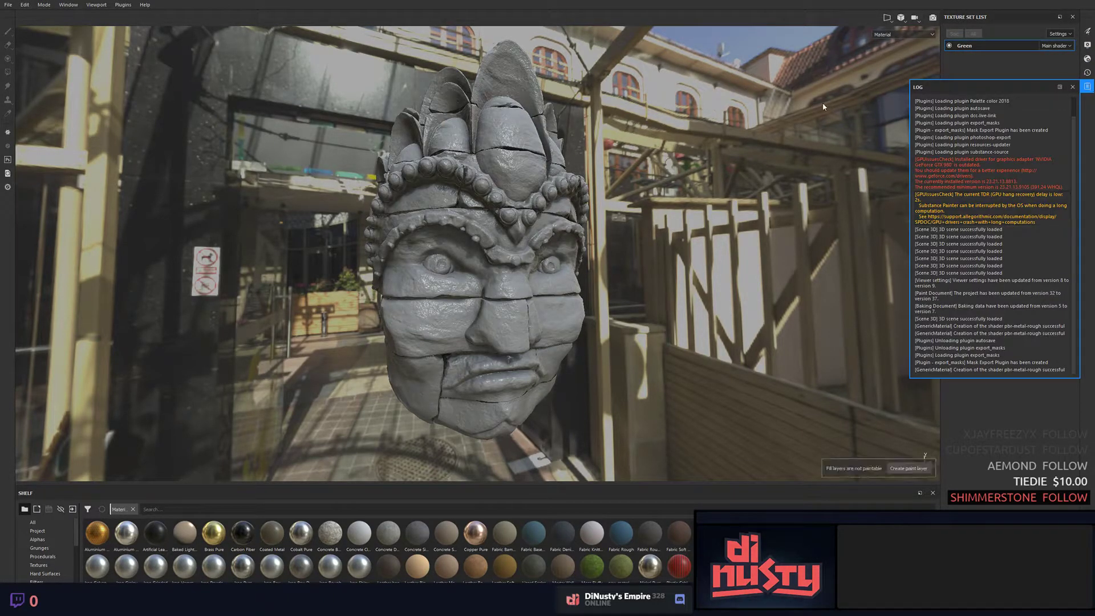
pyautogui.click(1072, 87)
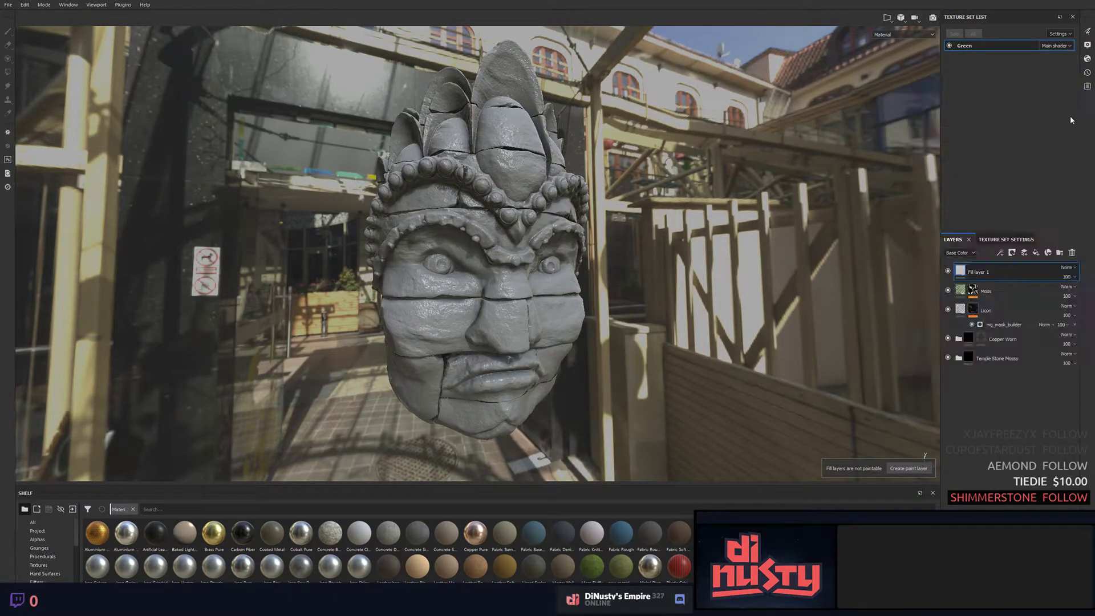
# Check the Texture Set Settings, return to the layer stack, and review the fill layer's properties in the viewport pop-up.
pyautogui.click(1017, 241)
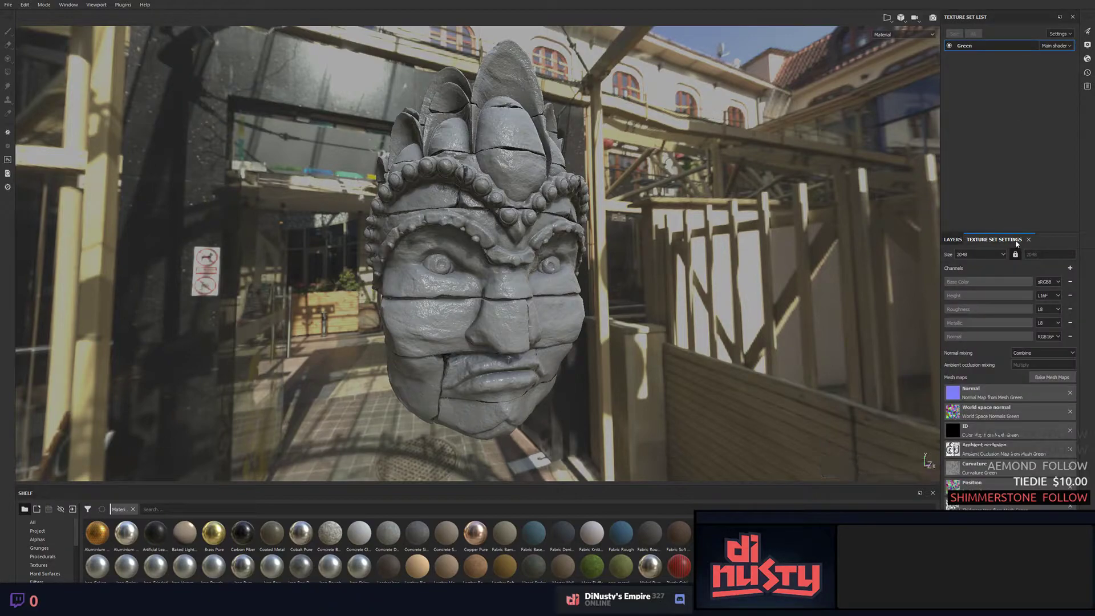
pyautogui.click(950, 240)
pyautogui.rightClick(554, 212)
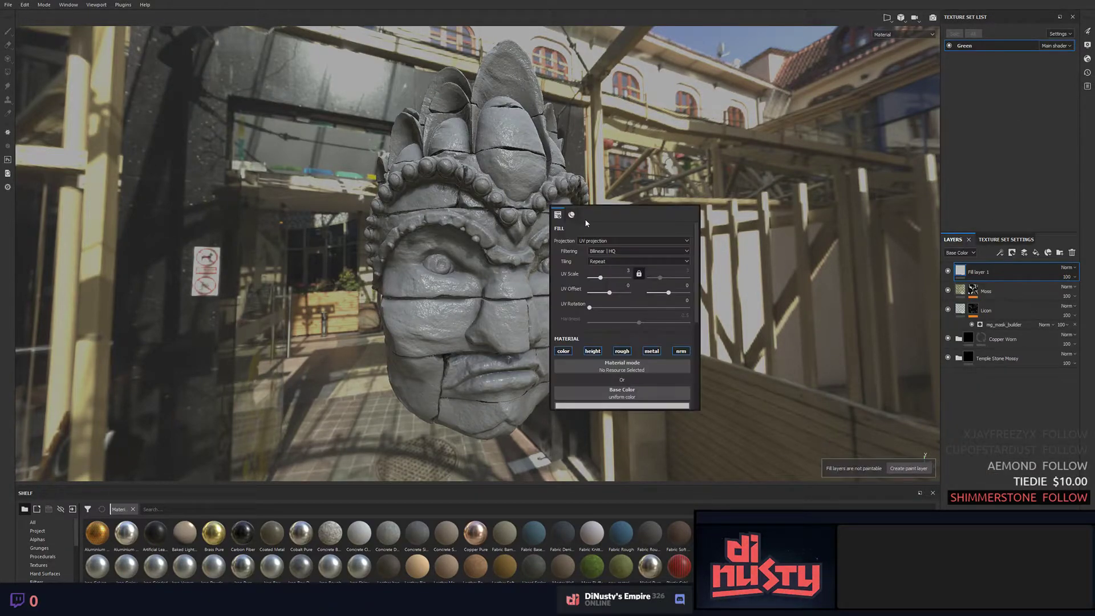
pyautogui.rightClick(573, 207)
pyautogui.scroll(-3, 694, 258)
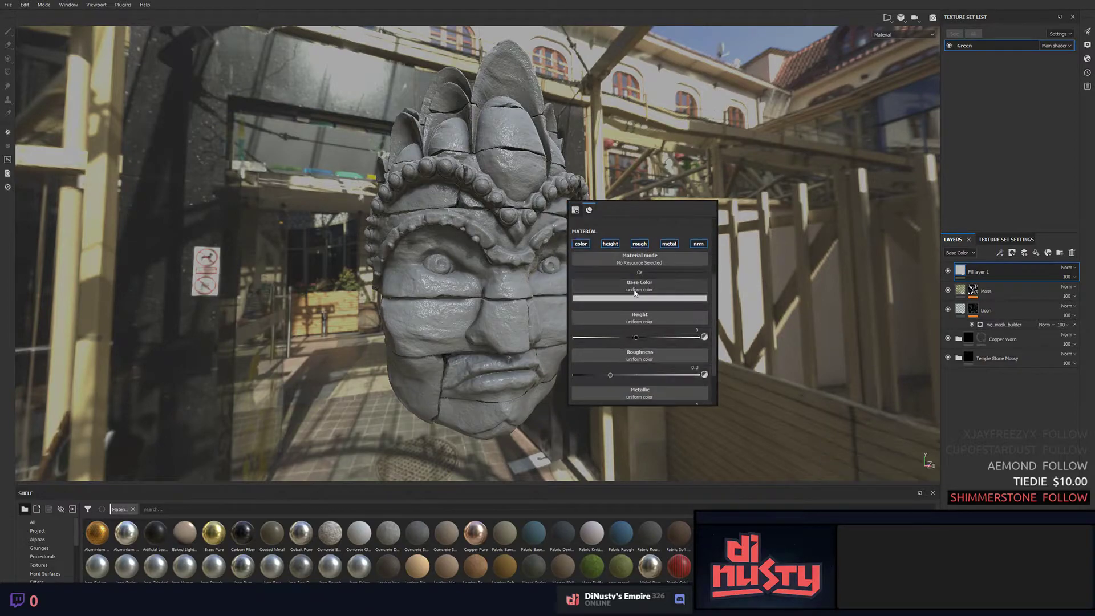
pyautogui.scroll(3, 633, 288)
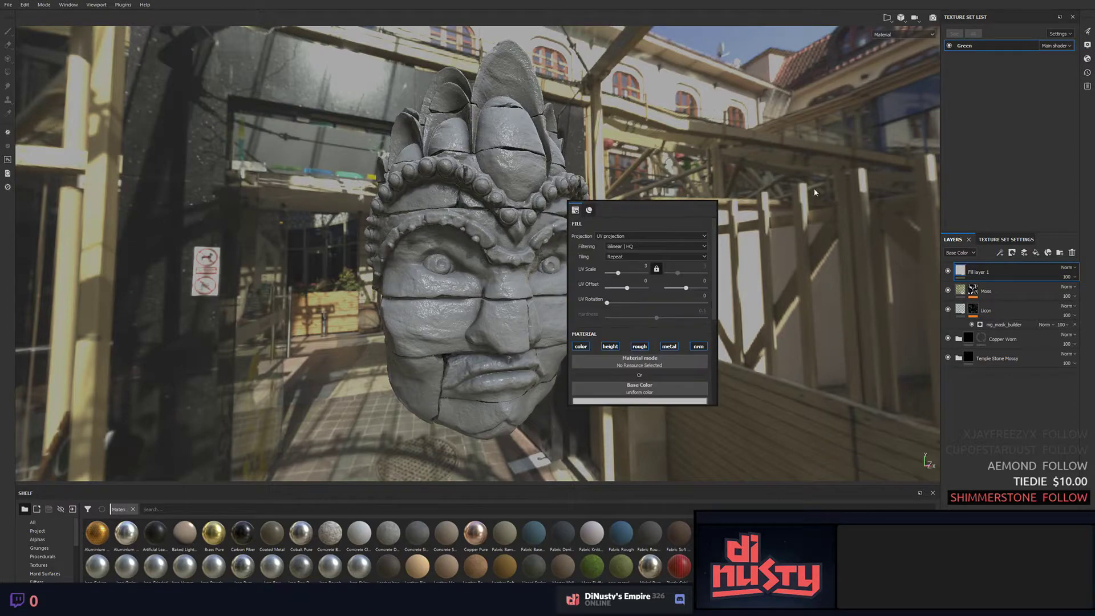
# Close the Texture Set List, Layers, Shelf and Texture Set Settings panels so the viewport fills the workspace.
pyautogui.click(1073, 17)
pyautogui.rightClick(1026, 212)
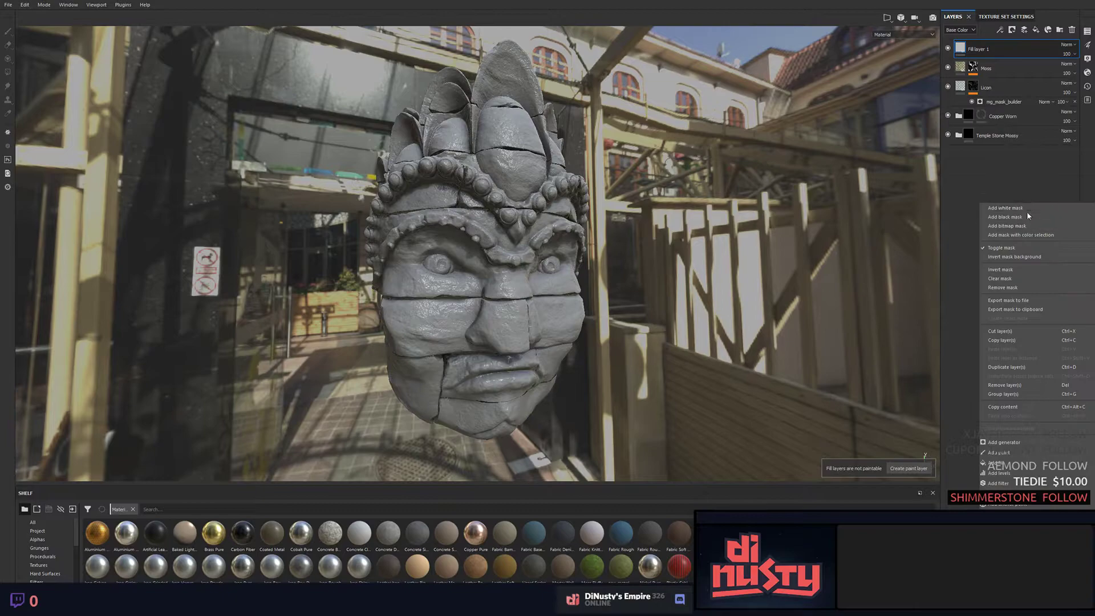
pyautogui.rightClick(1072, 159)
pyautogui.click(1067, 172)
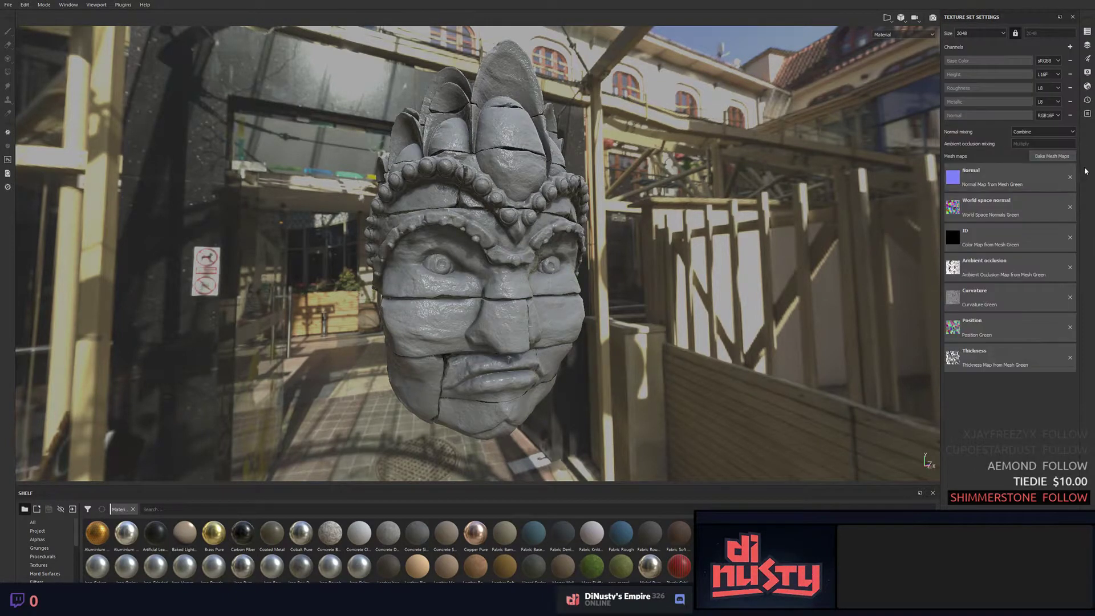
pyautogui.rightClick(1066, 168)
pyautogui.click(1068, 227)
pyautogui.rightClick(1075, 190)
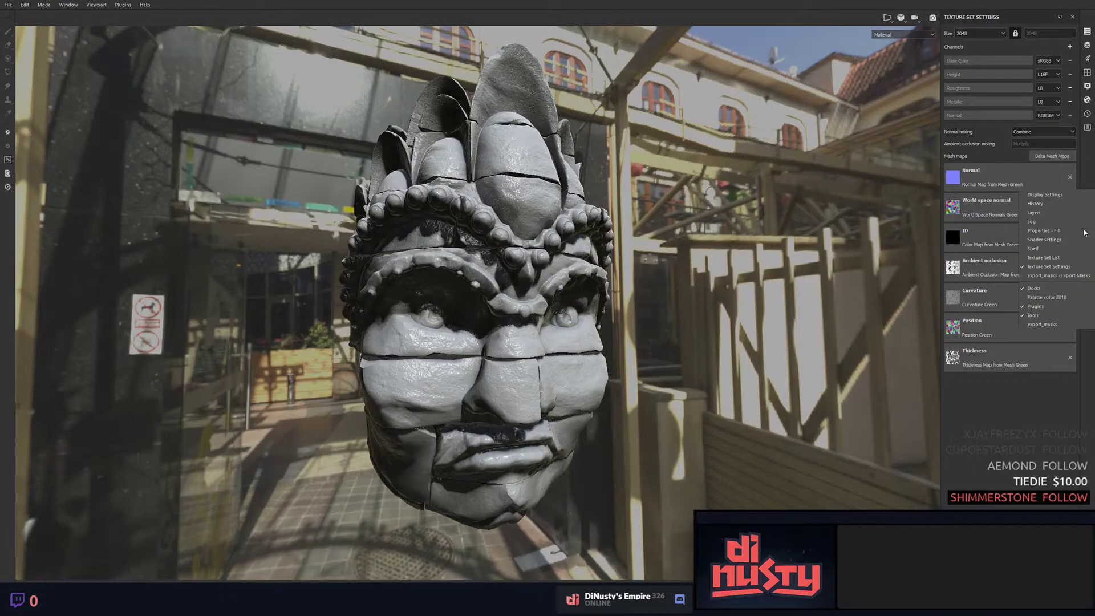
pyautogui.click(1049, 266)
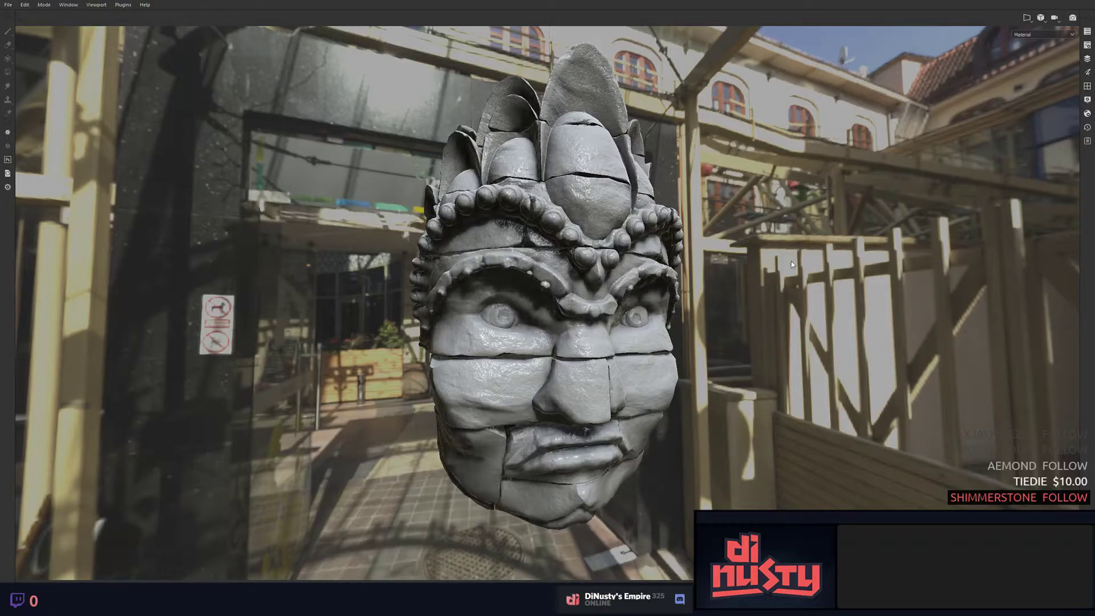
# Show the fill layer's properties pop-up over the enlarged viewport.
pyautogui.moveTo(792, 261)
pyautogui.keyDown('alt'); pyautogui.mouseDown()
pyautogui.moveTo(809, 251)
pyautogui.moveTo(798, 251)
pyautogui.mouseUp(); pyautogui.keyUp('alt')
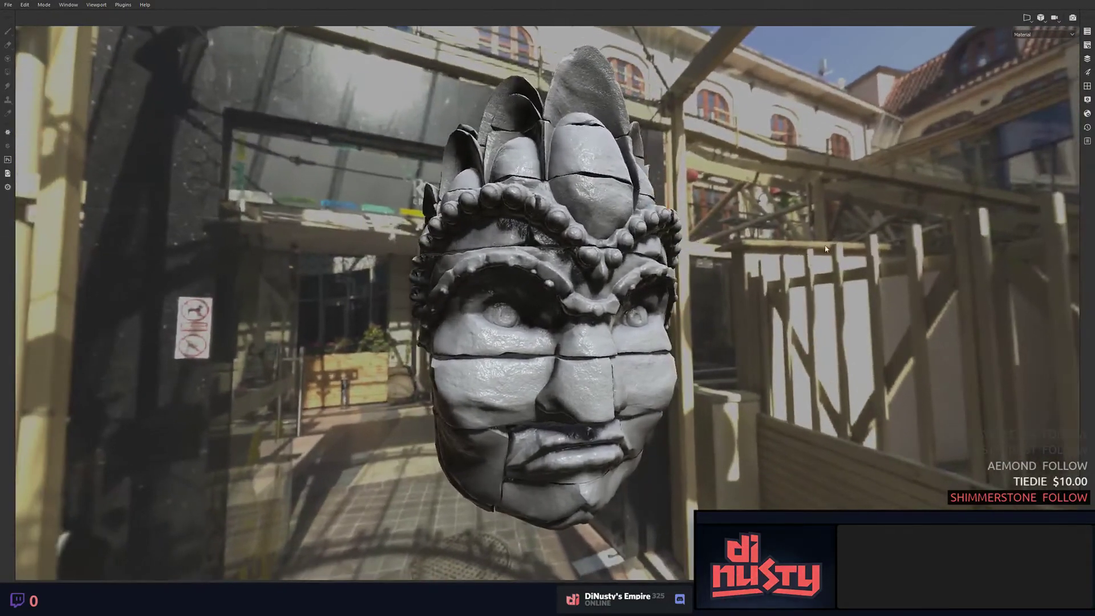
pyautogui.rightClick(774, 143)
pyautogui.rightClick(711, 248)
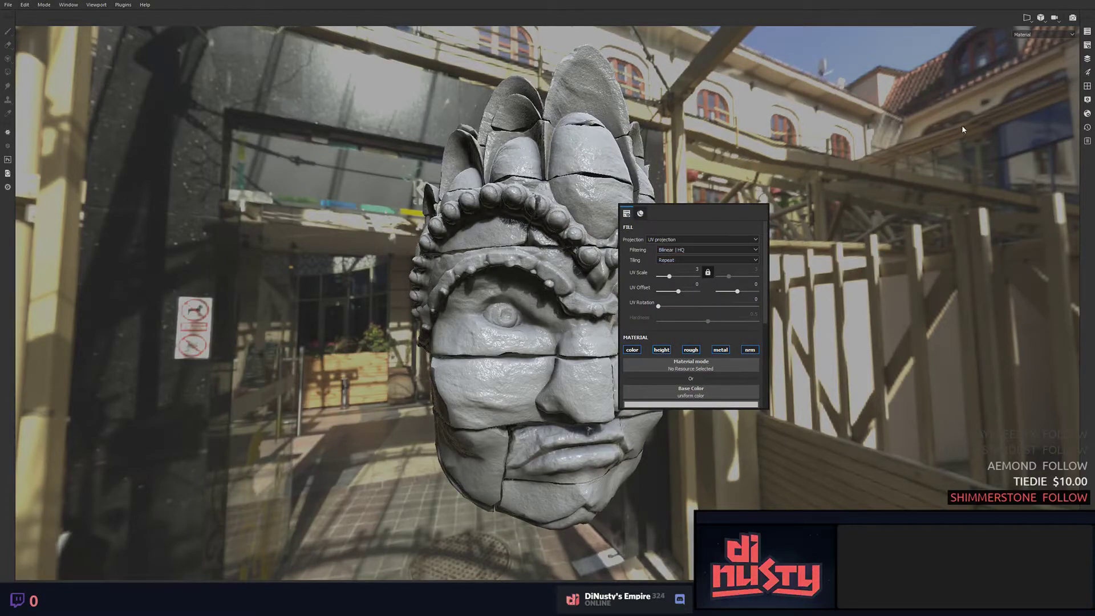
# Float the Layers panel over the viewport beside the mask, make it slightly wider and shorter, and dismiss the properties pop-up.
pyautogui.click(1087, 59)
pyautogui.moveTo(975, 59); pyautogui.dragTo(902, 98)
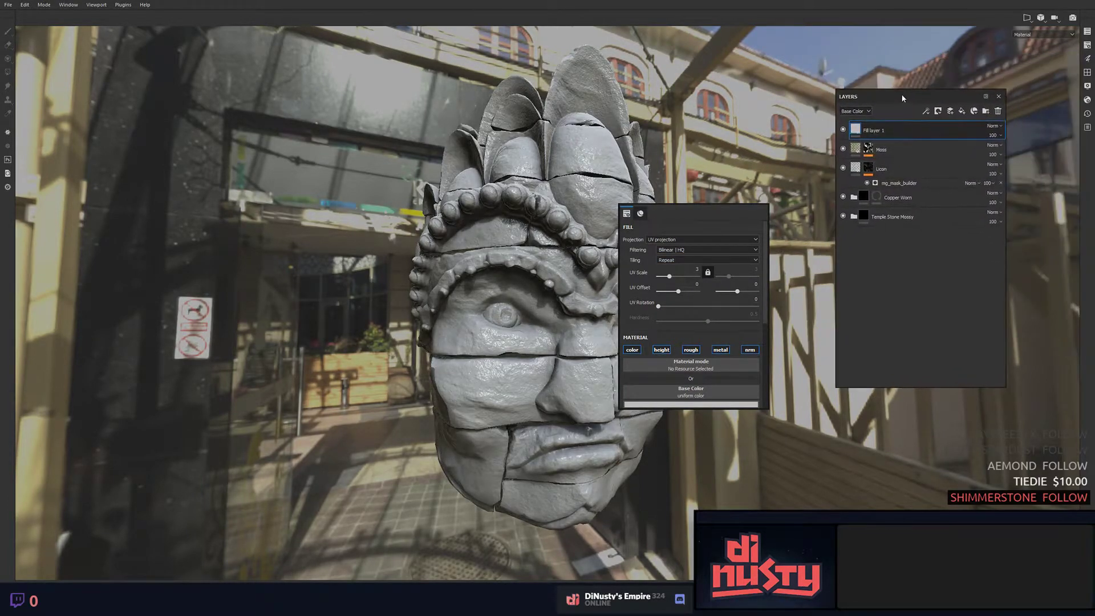
pyautogui.moveTo(837, 91); pyautogui.dragTo(915, 96)
pyautogui.click(752, 140)
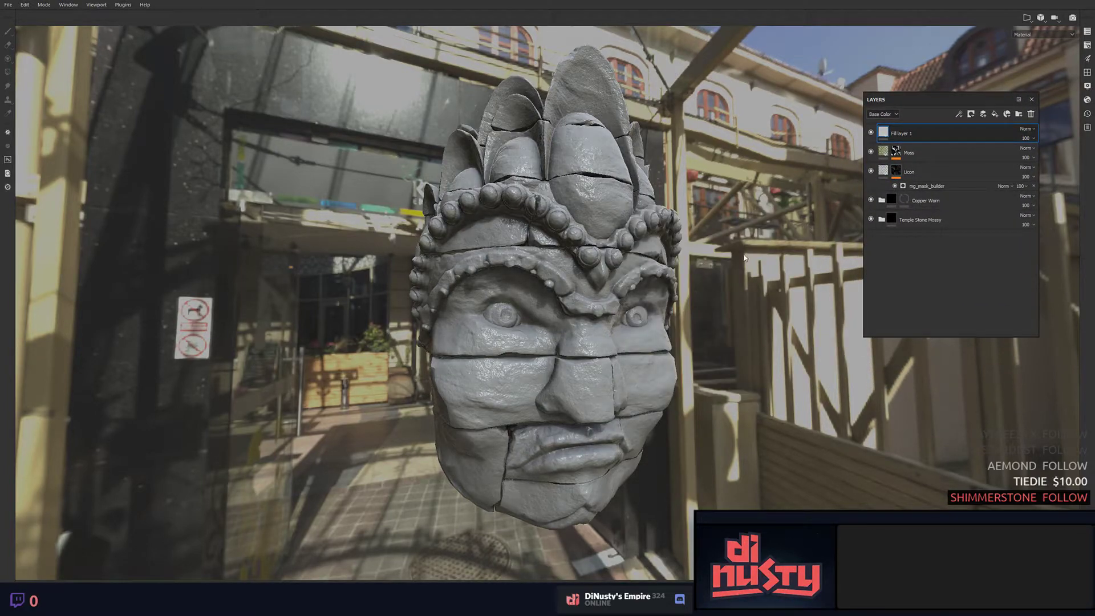
# Dock the floating Layers panel against the strip of collapsed panels, collapse the Shelf, and widen the Layers panel slightly.
pyautogui.moveTo(744, 258)
pyautogui.keyDown('shift'); pyautogui.mouseDown(button='right')
pyautogui.moveTo(770, 258)
pyautogui.moveTo(741, 258)
pyautogui.mouseUp(button='right'); pyautogui.keyUp('shift')
pyautogui.click(1087, 73)
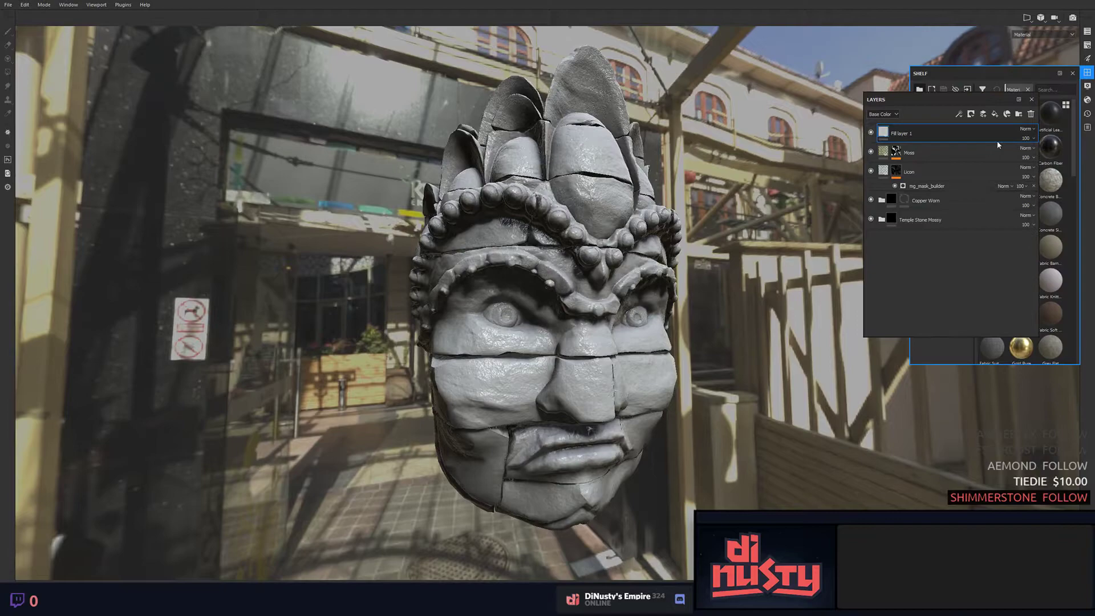
pyautogui.moveTo(938, 103); pyautogui.dragTo(1061, 42)
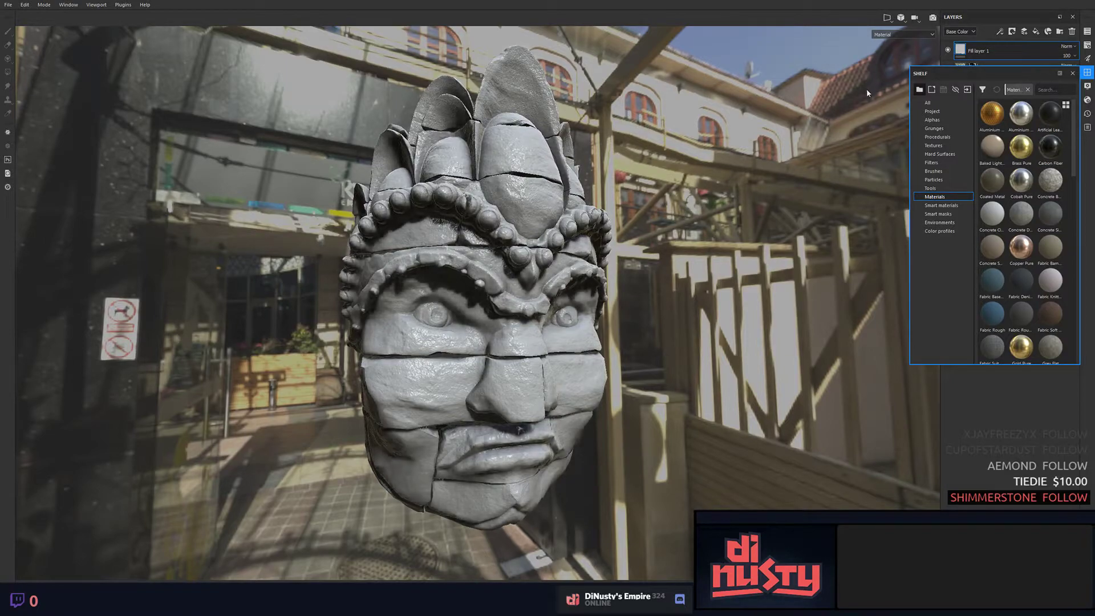
pyautogui.click(1087, 72)
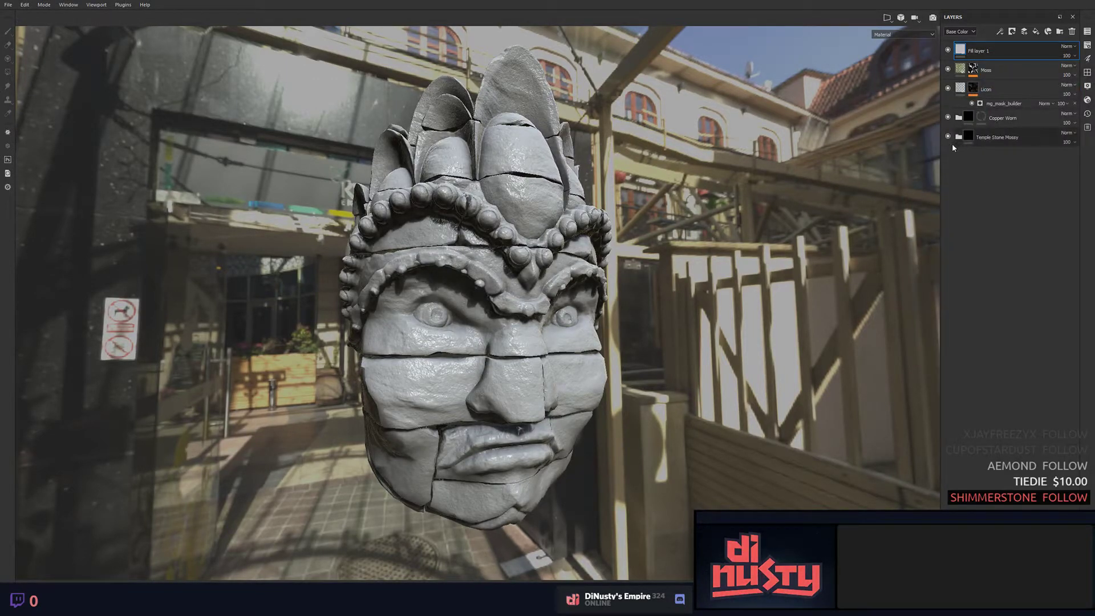
pyautogui.moveTo(940, 147); pyautogui.dragTo(934, 149)
# Open the Shelf and dock it vertically between the tools toolbar and the viewport.
pyautogui.keyDown('alt'); pyautogui.moveTo(724, 289); pyautogui.dragTo(698, 279); pyautogui.keyUp('alt')
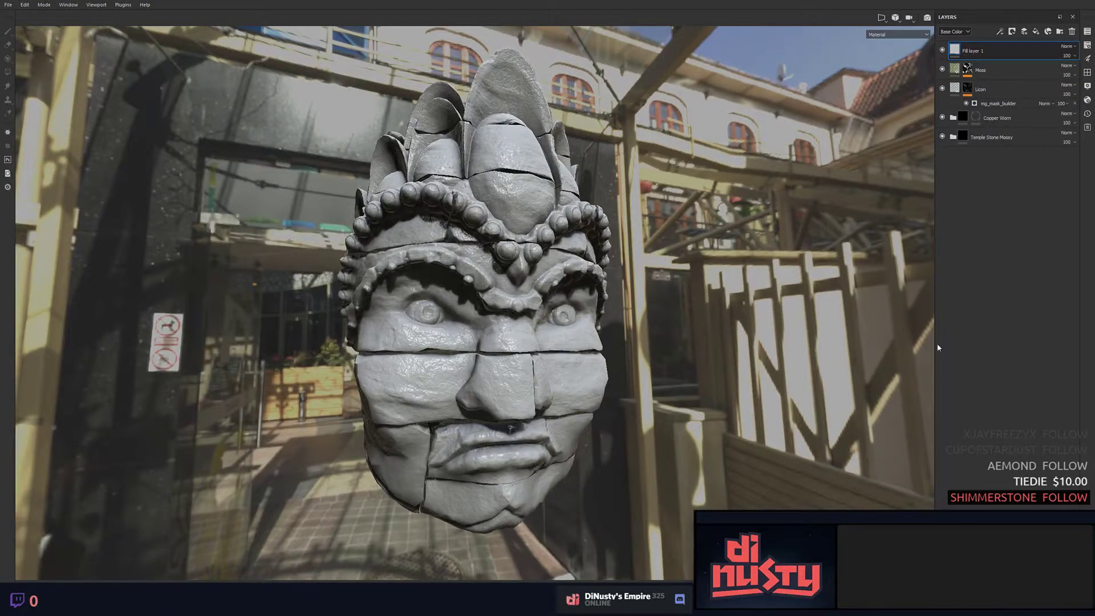
pyautogui.keyDown('shift'); pyautogui.moveTo(777, 213); pyautogui.dragTo(721, 259, button='right'); pyautogui.keyUp('shift')
pyautogui.rightClick(573, 270)
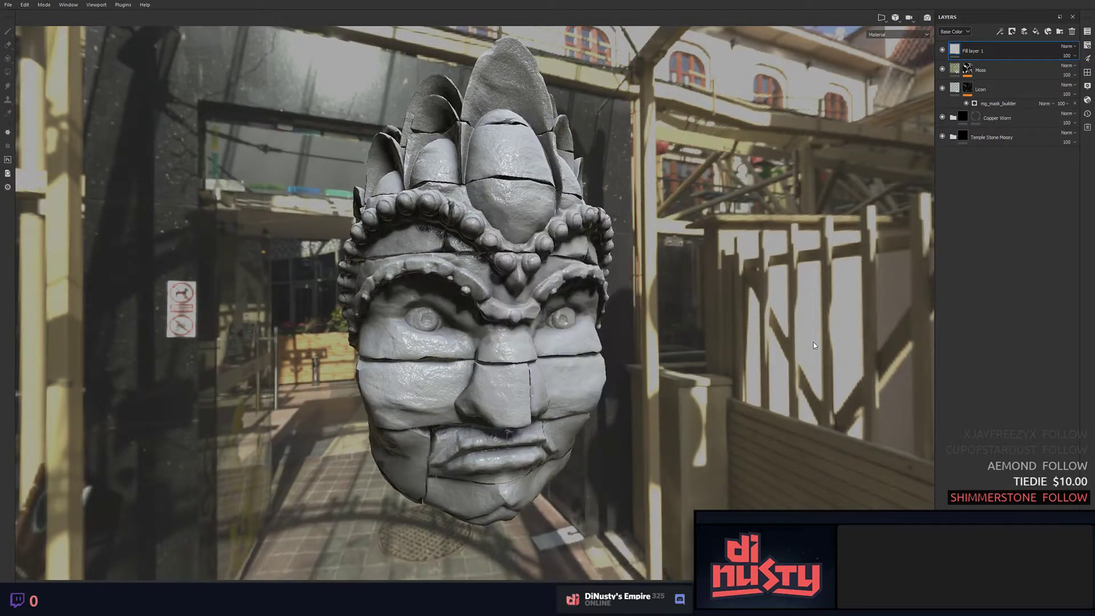
pyautogui.click(1086, 73)
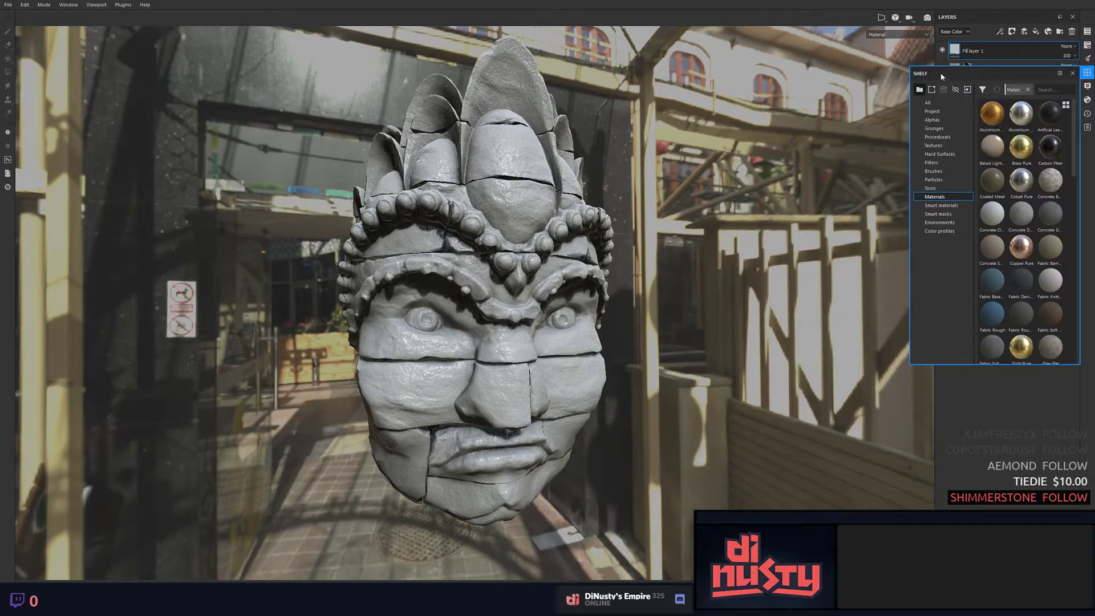
pyautogui.moveTo(941, 76); pyautogui.dragTo(57, 171)
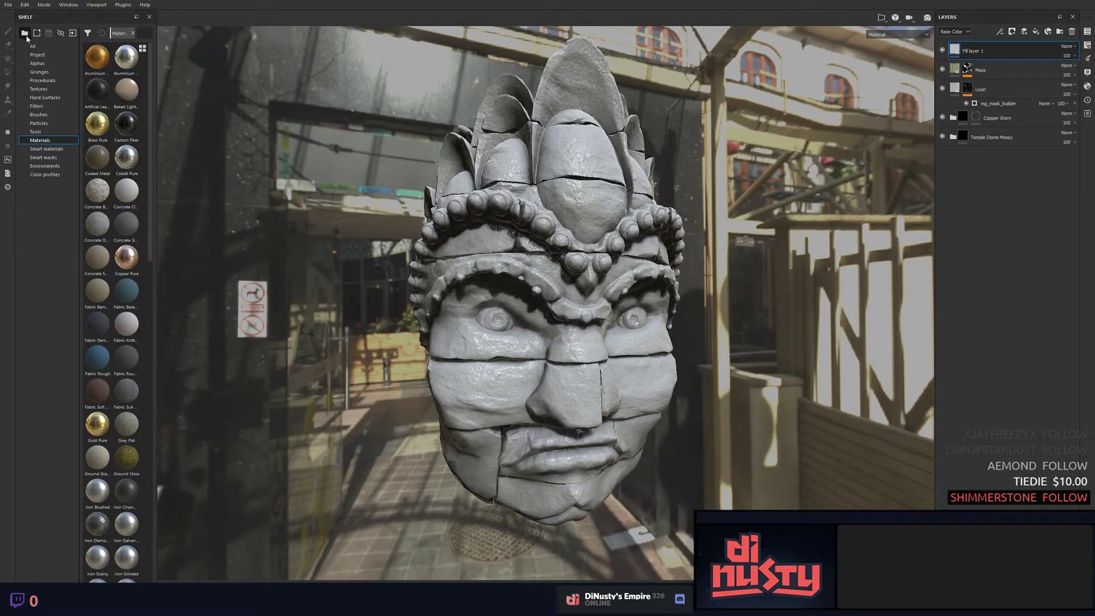
# Hide the Shelf's category list, switch to larger material thumbnails, and narrow the panel slightly.
pyautogui.click(25, 33)
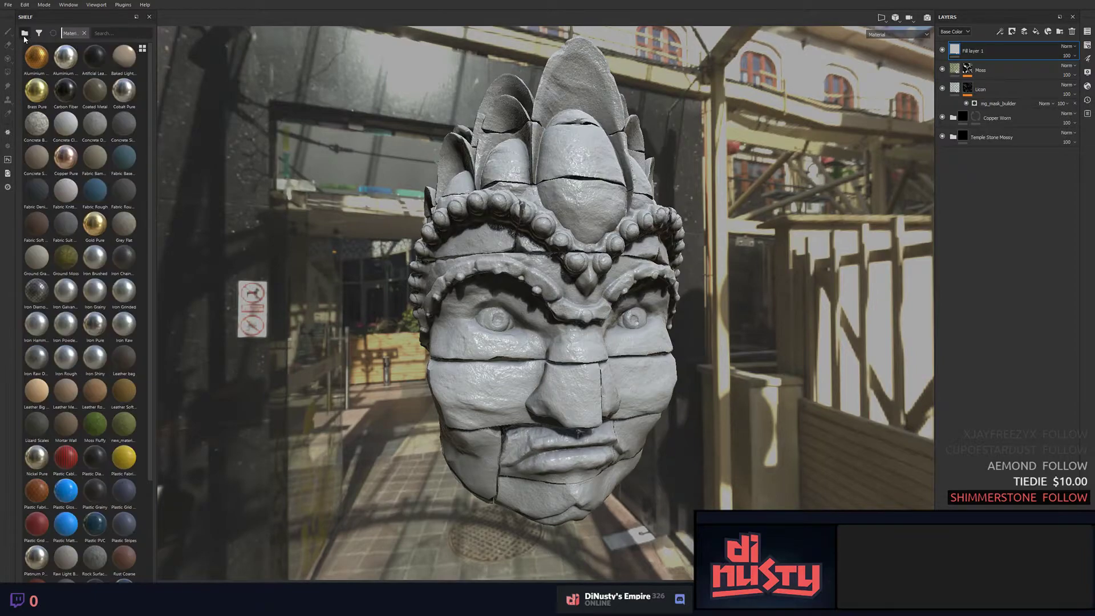
pyautogui.click(143, 49)
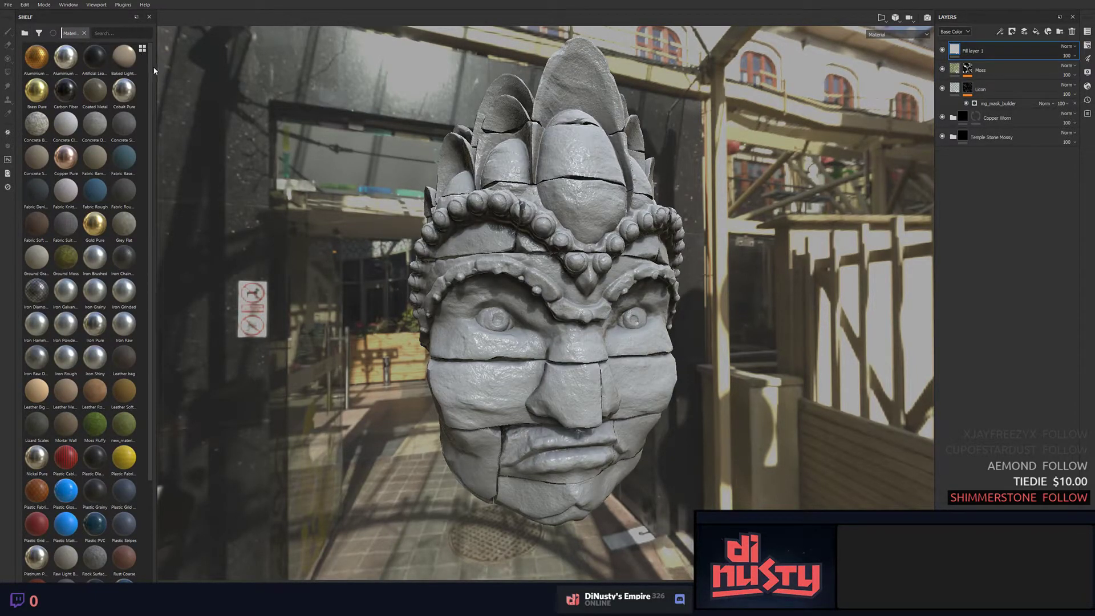
pyautogui.click(153, 74)
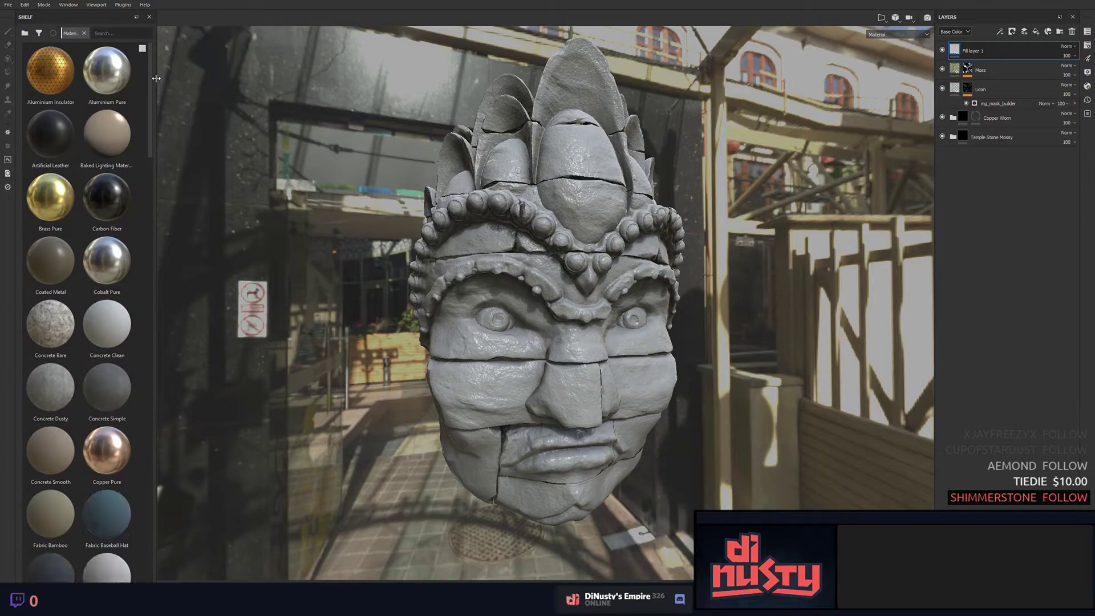
pyautogui.moveTo(156, 78); pyautogui.dragTo(150, 79)
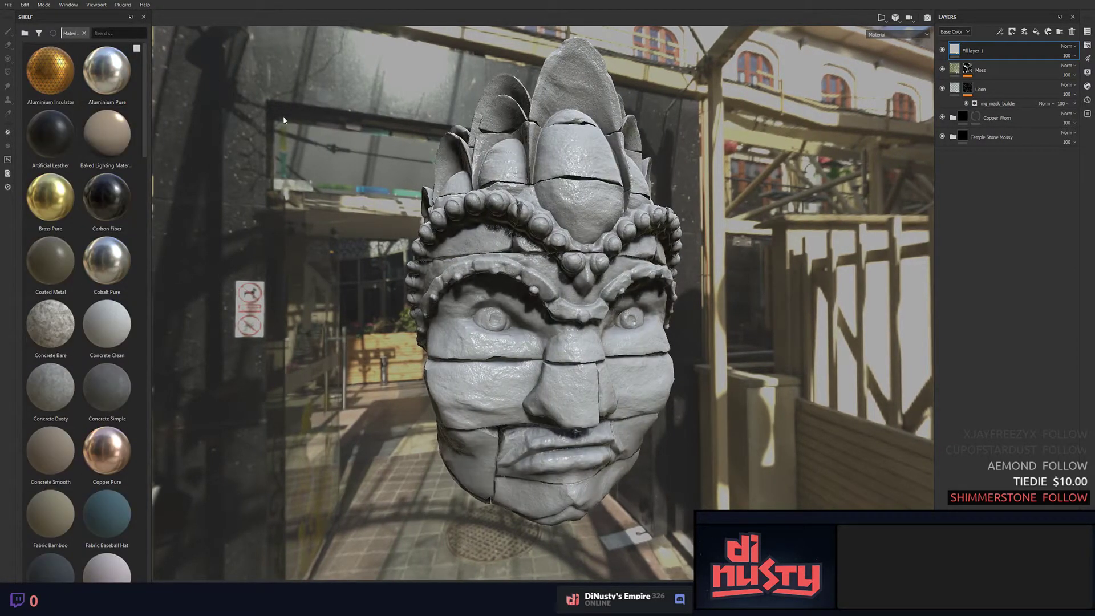
# Apply the Brass Pure material to the mask as a new layer, after trying and undoing Carbon Fiber.
pyautogui.click(333, 190)
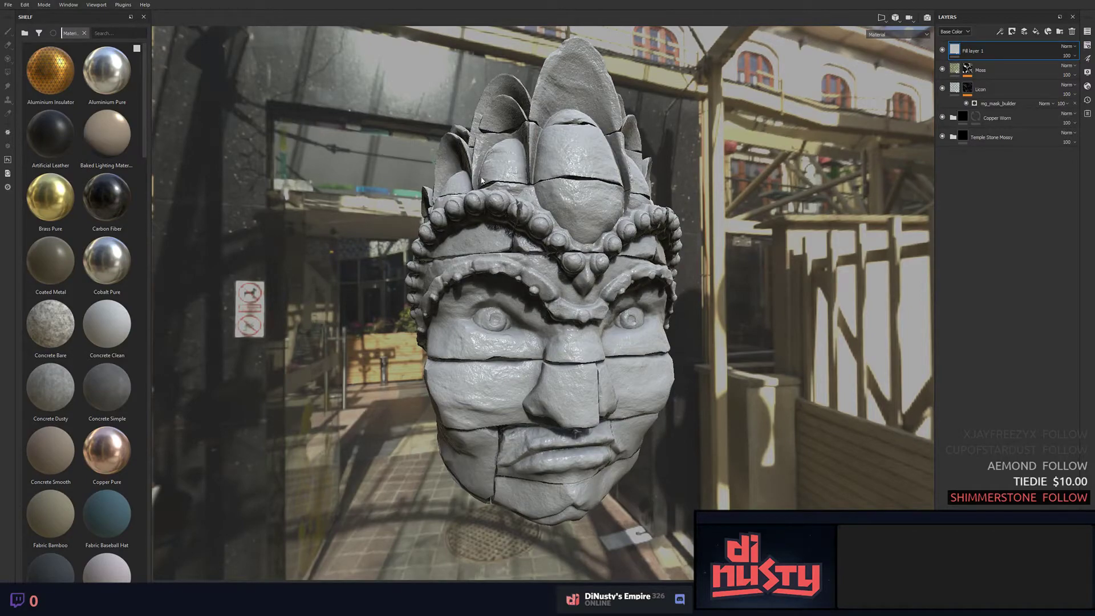
pyautogui.rightClick(556, 220)
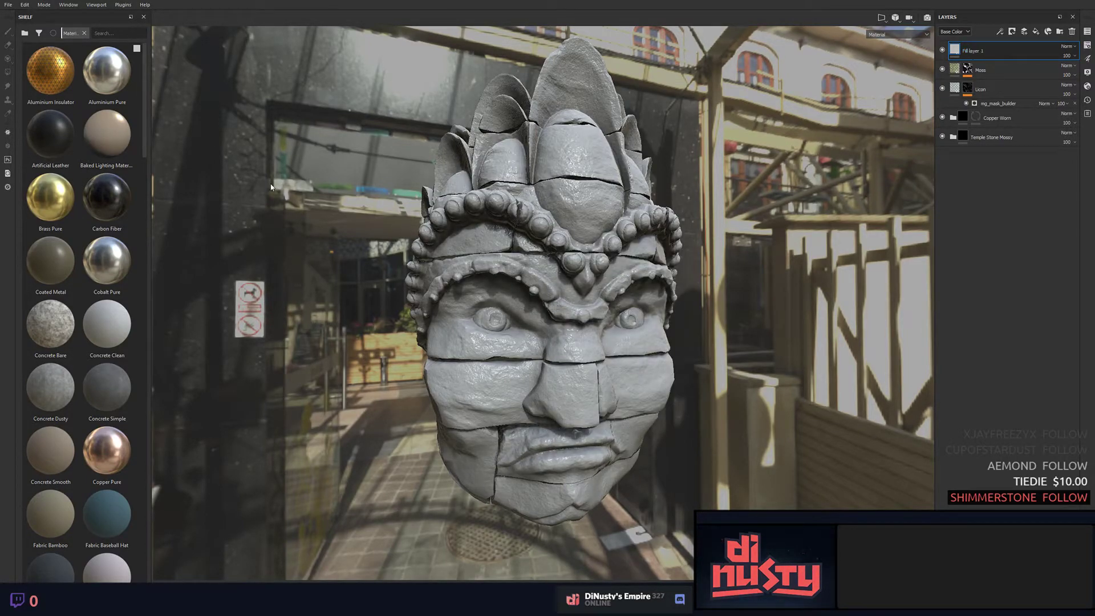
pyautogui.moveTo(107, 197); pyautogui.dragTo(591, 166)
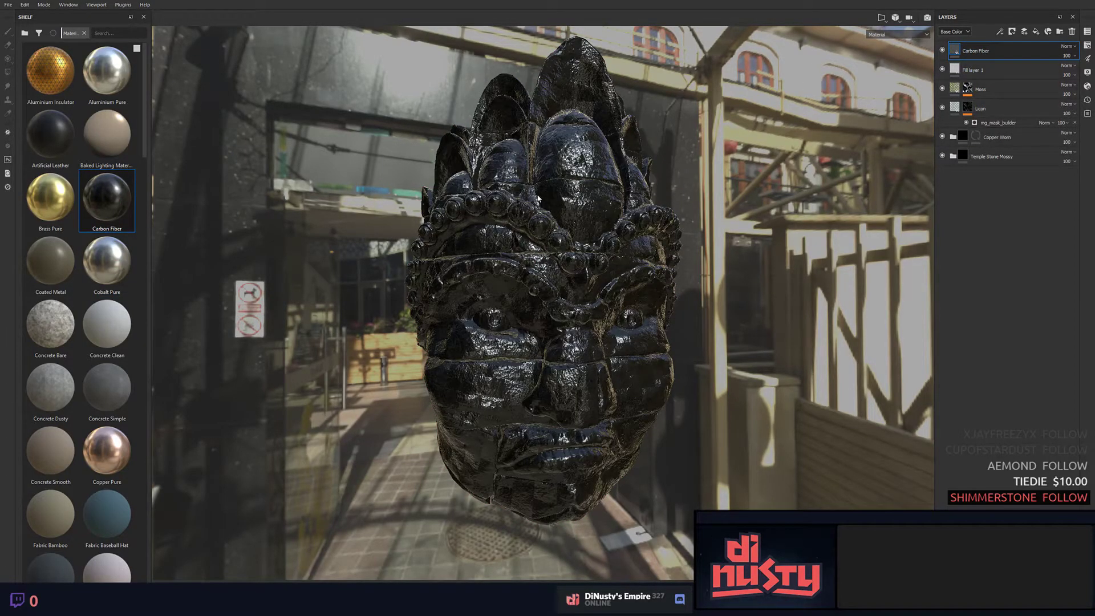
pyautogui.hotkey('ctrl', 'z')
pyautogui.moveTo(50, 197); pyautogui.dragTo(676, 227)
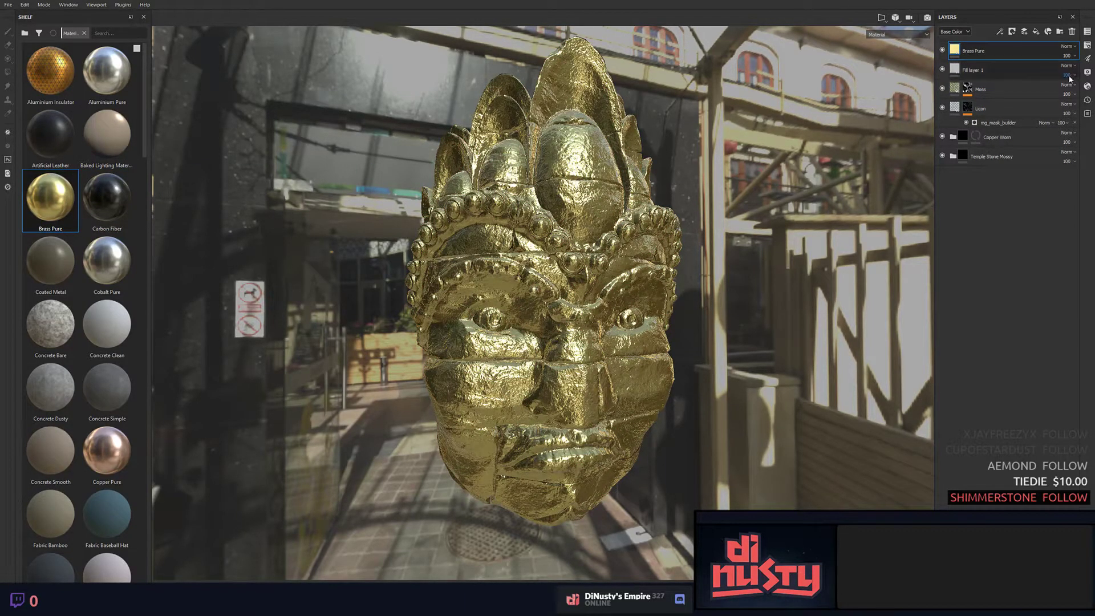
# Set the Brass Pure fill's UV scale to 8.61 and darken its base colour to a V value of 0.407.
pyautogui.keyDown('alt'); pyautogui.moveTo(766, 242); pyautogui.dragTo(727, 196); pyautogui.keyUp('alt')
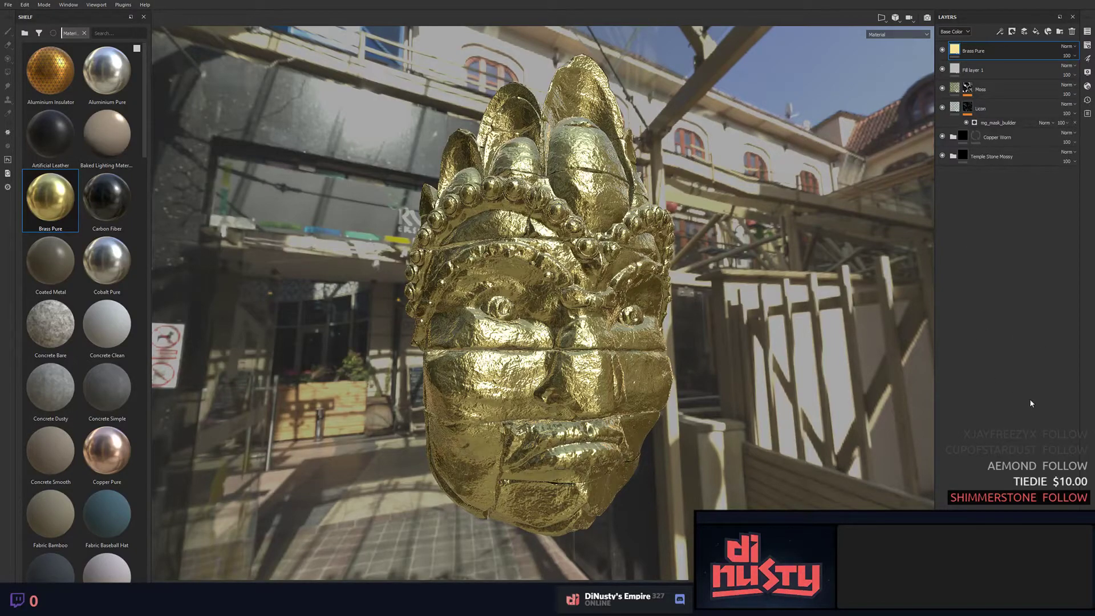
pyautogui.rightClick(617, 223)
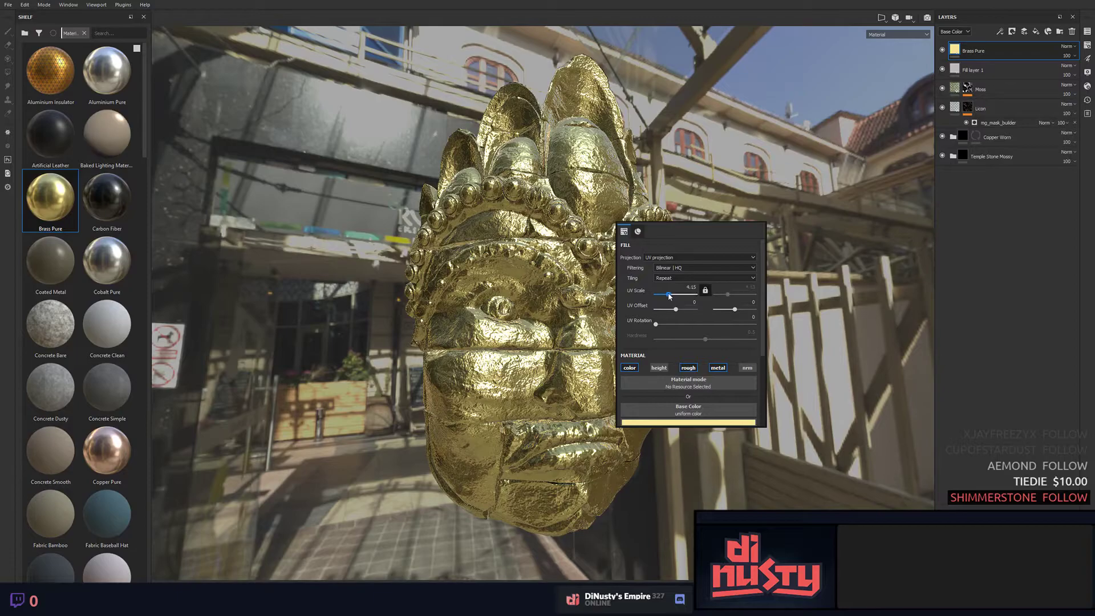
pyautogui.scroll(-3, 753, 297)
pyautogui.click(737, 345)
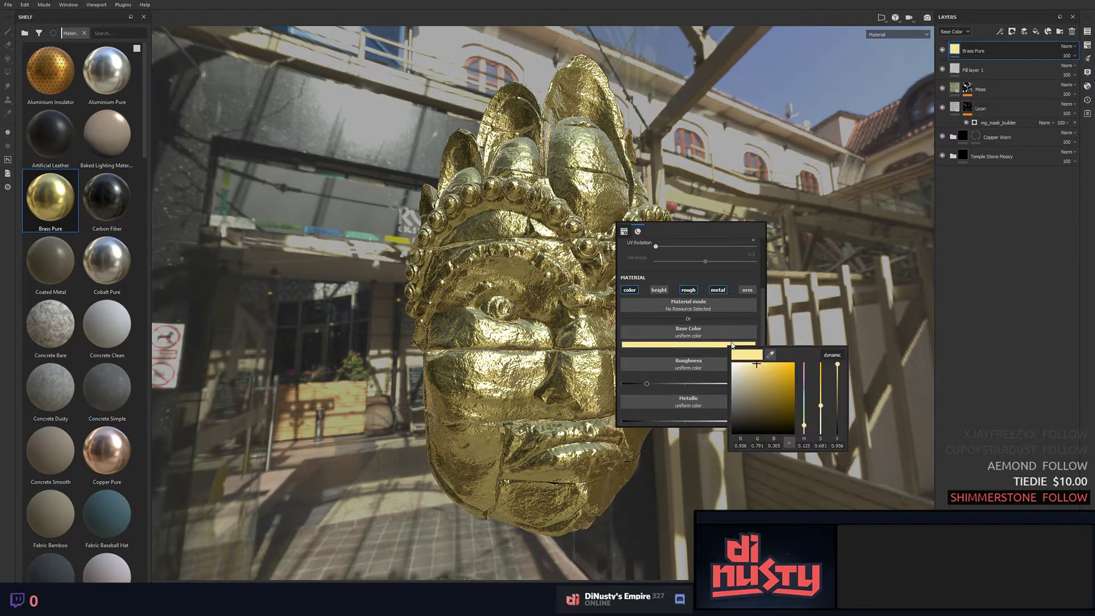
pyautogui.moveTo(758, 376); pyautogui.dragTo(754, 390)
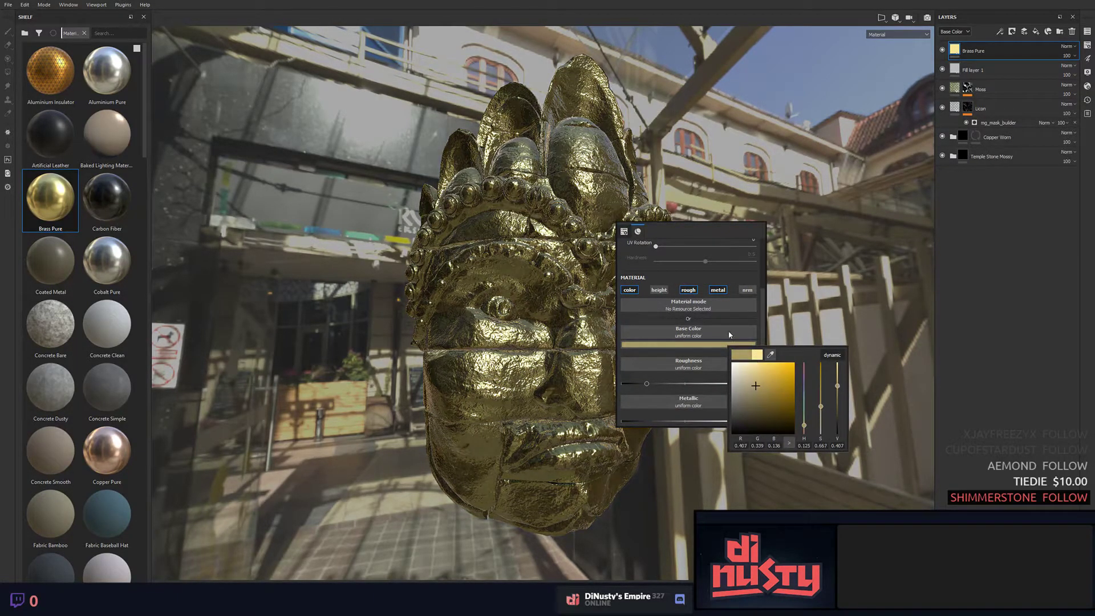
# Raise the Brass Pure fill's roughness to 0.4209 and inspect the reflections on the mask.
pyautogui.scroll(-1, 761, 325)
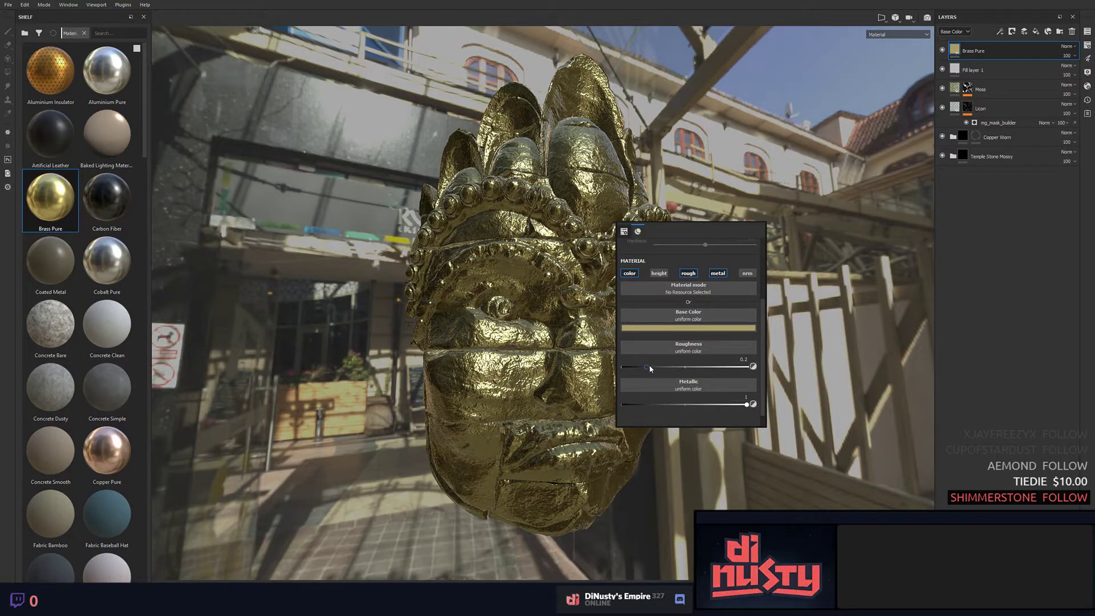
pyautogui.moveTo(648, 366)
pyautogui.mouseDown()
pyautogui.moveTo(689, 371)
pyautogui.moveTo(675, 374)
pyautogui.mouseUp()
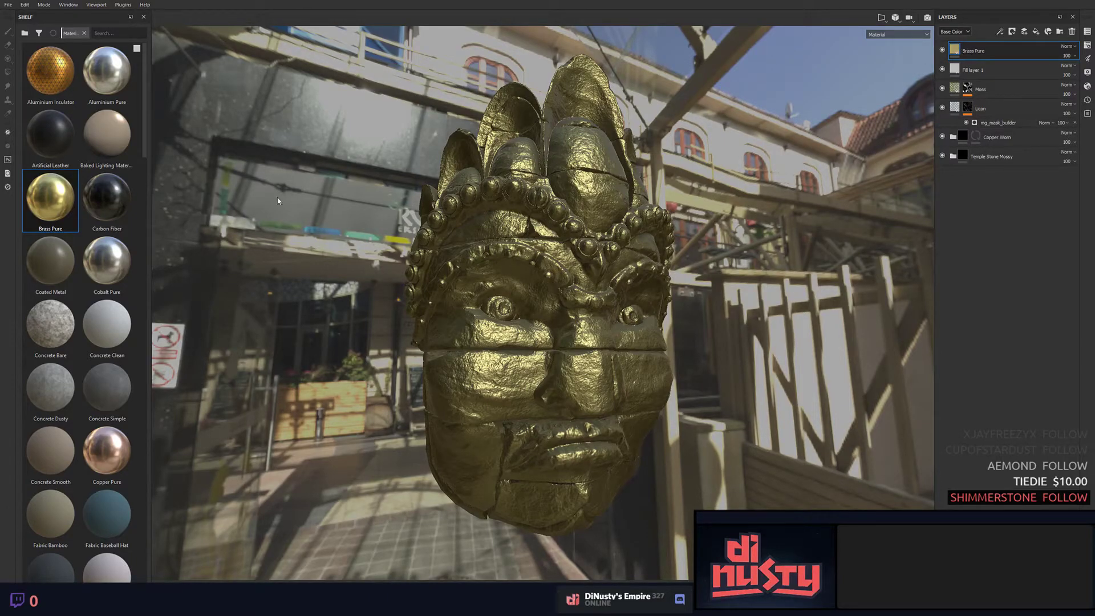
pyautogui.keyDown('alt'); pyautogui.moveTo(757, 239); pyautogui.dragTo(746, 249); pyautogui.keyUp('alt')
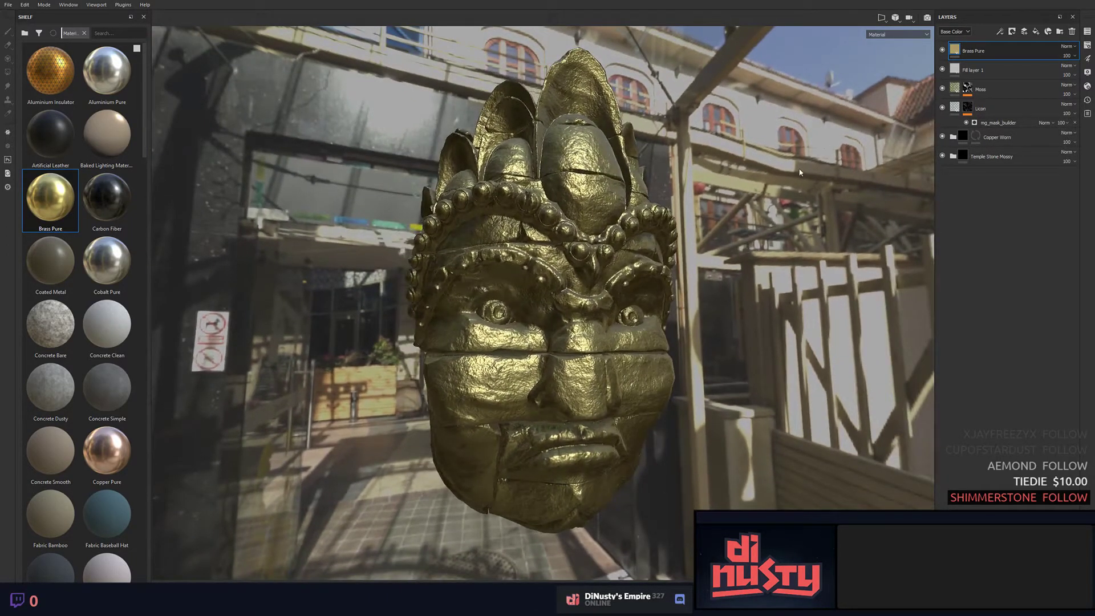
pyautogui.keyDown('alt'); pyautogui.moveTo(800, 172); pyautogui.dragTo(810, 183); pyautogui.keyUp('alt')
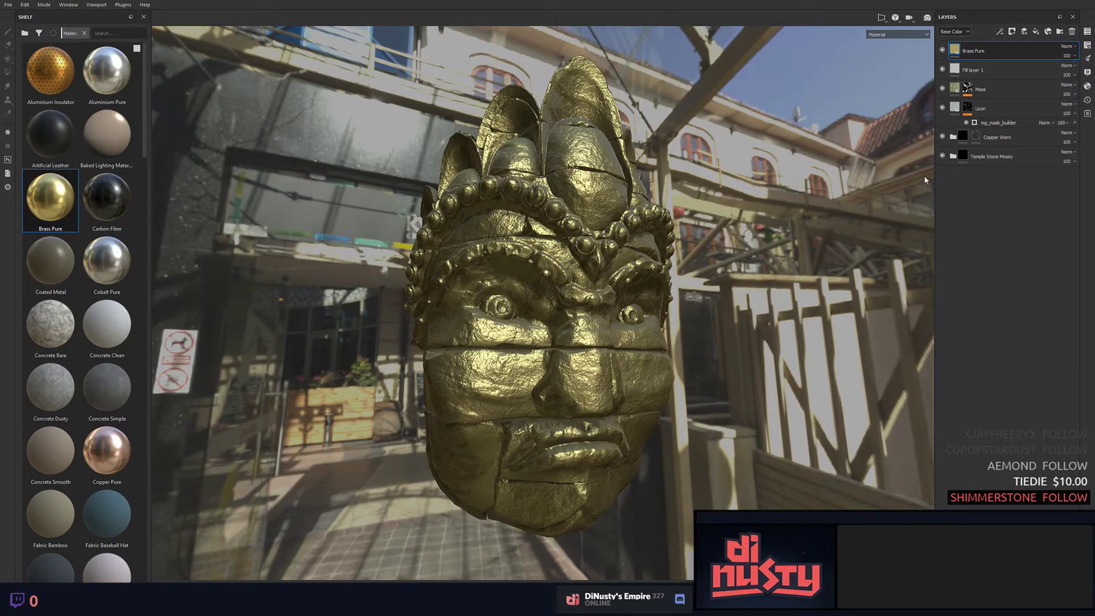
# Look through the collapsed Texture Set Settings, Texture Set List, Properties and Display Settings panels one after another.
pyautogui.click(1086, 47)
pyautogui.click(1087, 47)
pyautogui.click(1086, 47)
pyautogui.click(1087, 48)
pyautogui.click(1087, 34)
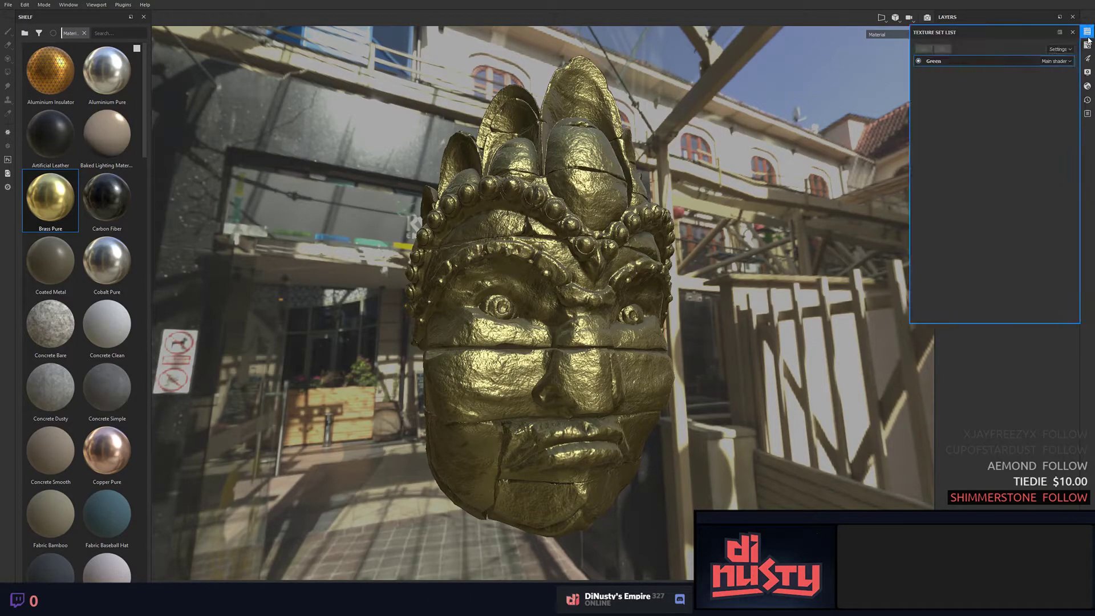
pyautogui.click(1087, 34)
pyautogui.click(1089, 59)
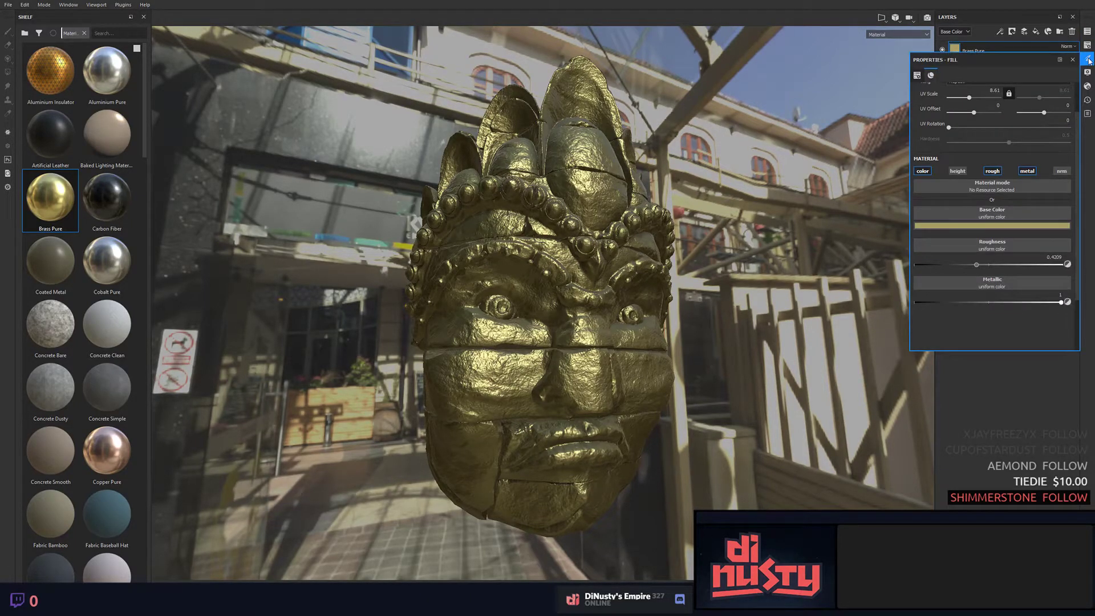
pyautogui.click(1088, 72)
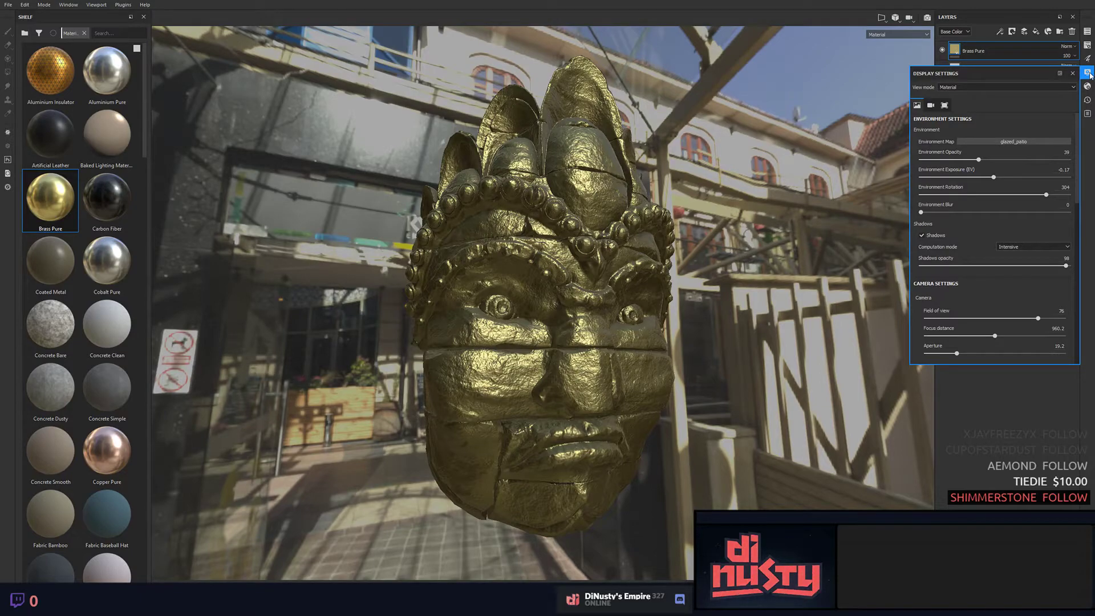
pyautogui.click(1088, 72)
# In the Display Settings, set Environment Blur to 26 and Environment Opacity to 6, and close the settings.
pyautogui.rightClick(1091, 136)
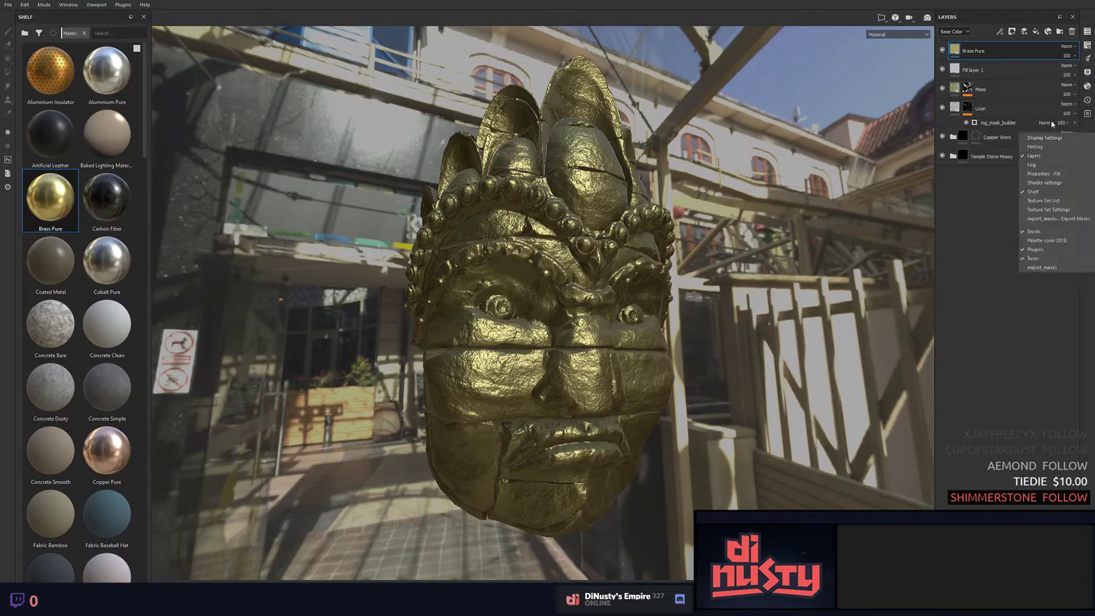
pyautogui.click(1058, 139)
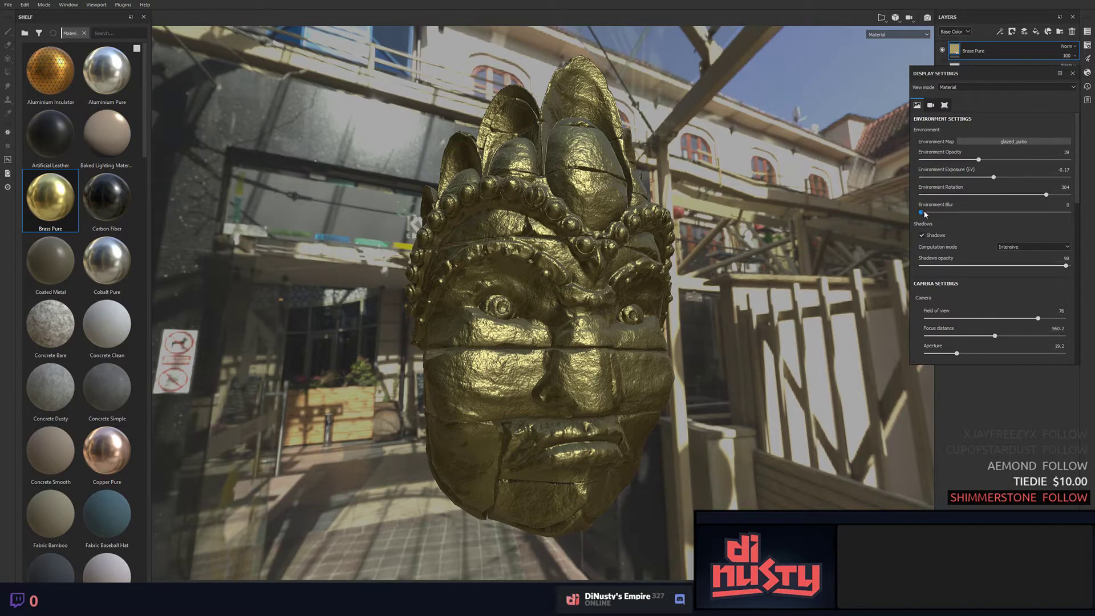
pyautogui.moveTo(925, 215); pyautogui.dragTo(959, 213)
pyautogui.moveTo(978, 160); pyautogui.dragTo(929, 163)
pyautogui.moveTo(775, 211)
pyautogui.keyDown('alt'); pyautogui.mouseDown()
pyautogui.moveTo(671, 214)
pyautogui.moveTo(770, 228)
pyautogui.mouseUp(); pyautogui.keyUp('alt')
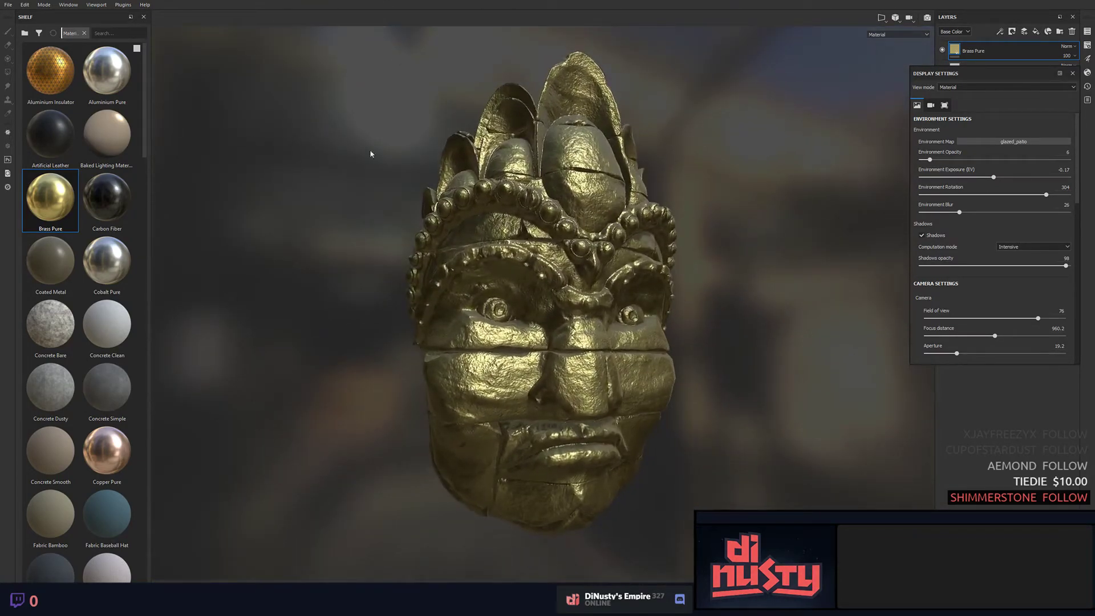
pyautogui.click(1072, 74)
# Review the installed plugins, browse the Plugins category on the Substance Share website, and return to Substance Painter.
pyautogui.click(122, 6)
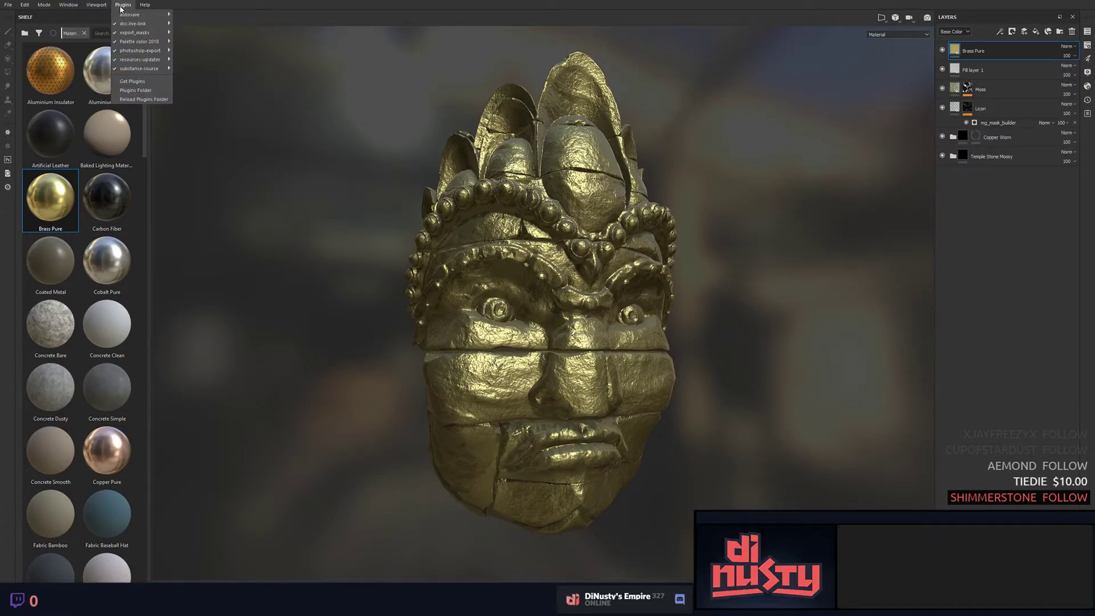
pyautogui.click(121, 7)
pyautogui.rightClick(1, 224)
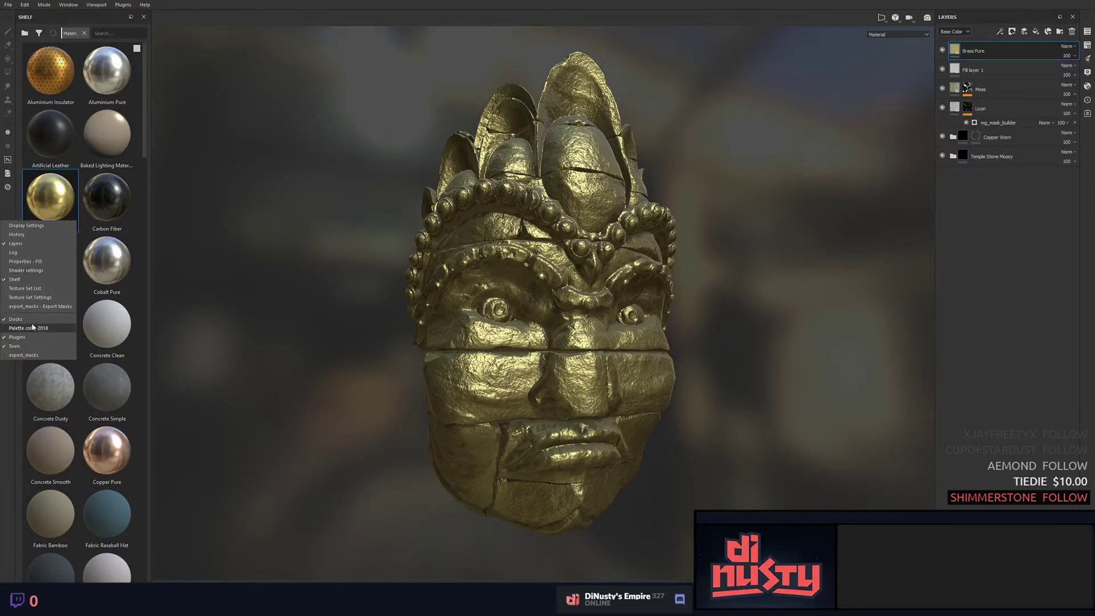
pyautogui.click(36, 353)
pyautogui.click(122, 5)
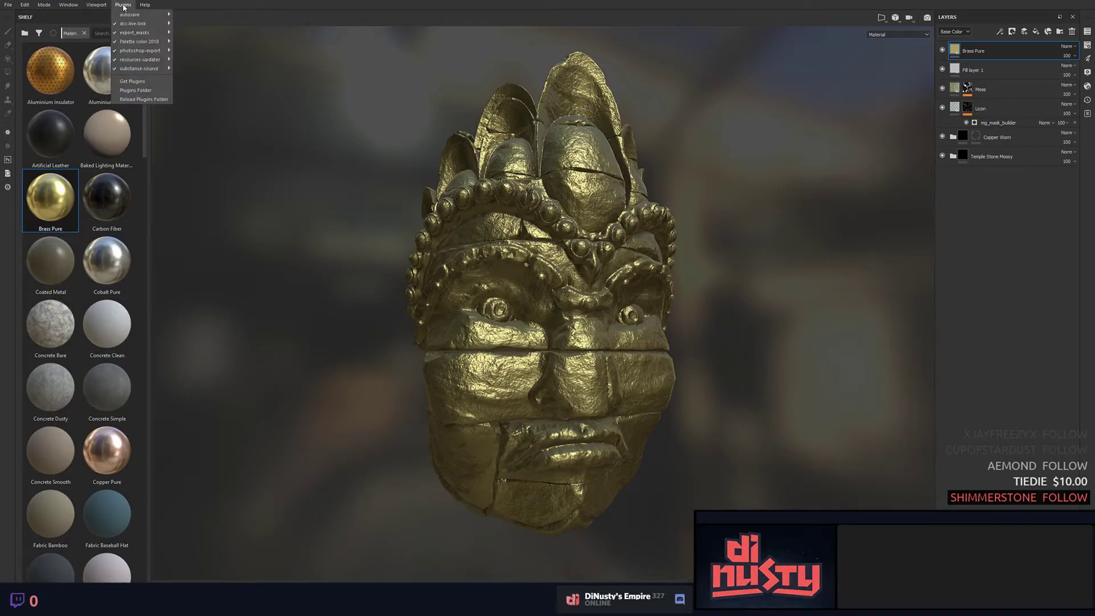
pyautogui.click(135, 81)
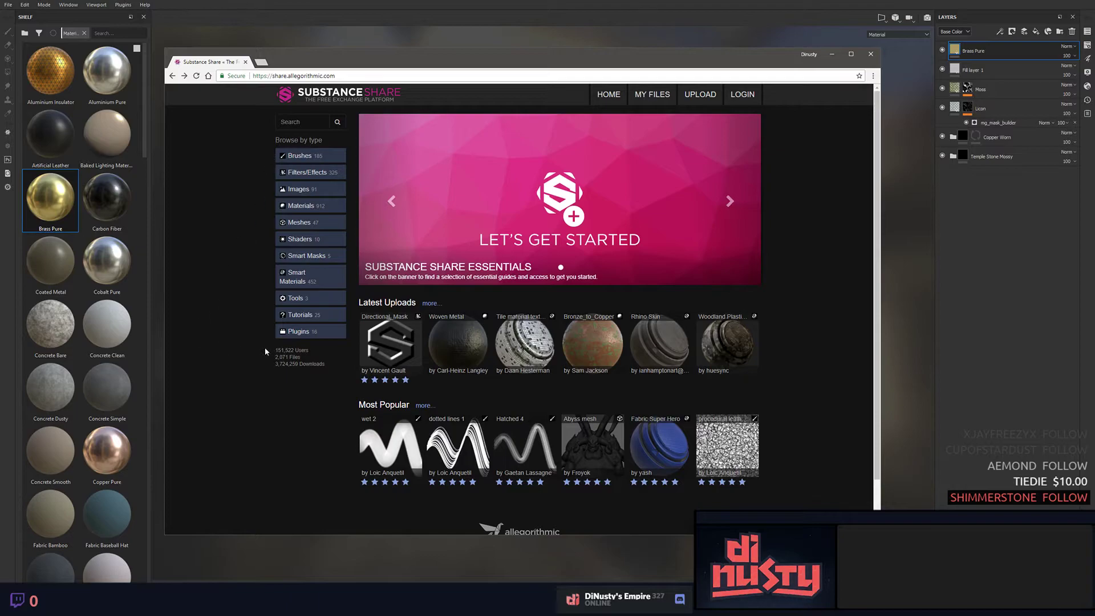
pyautogui.click(299, 331)
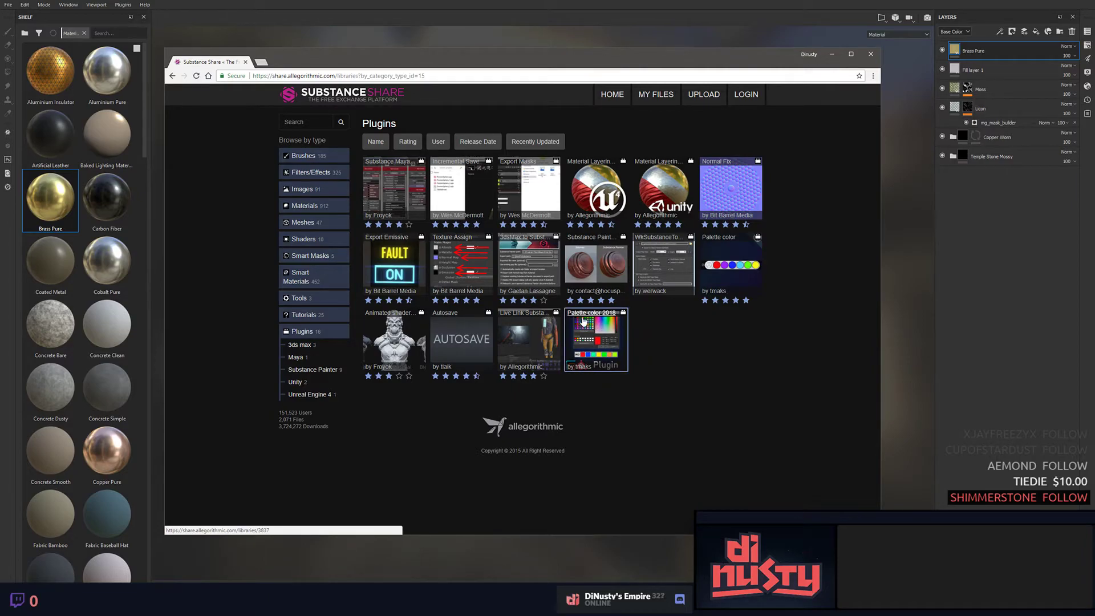
pyautogui.hotkey('alt', 'Tab')
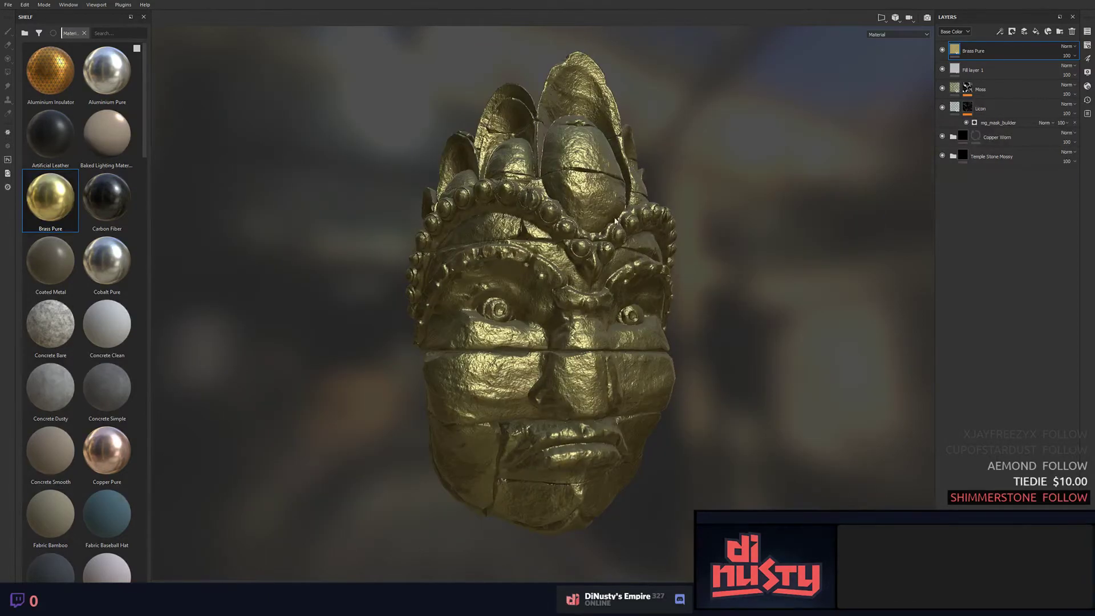
# Show the Palette color 2018 and export_masks toolbars and select the Moss layer's mask.
pyautogui.rightClick(12, 205)
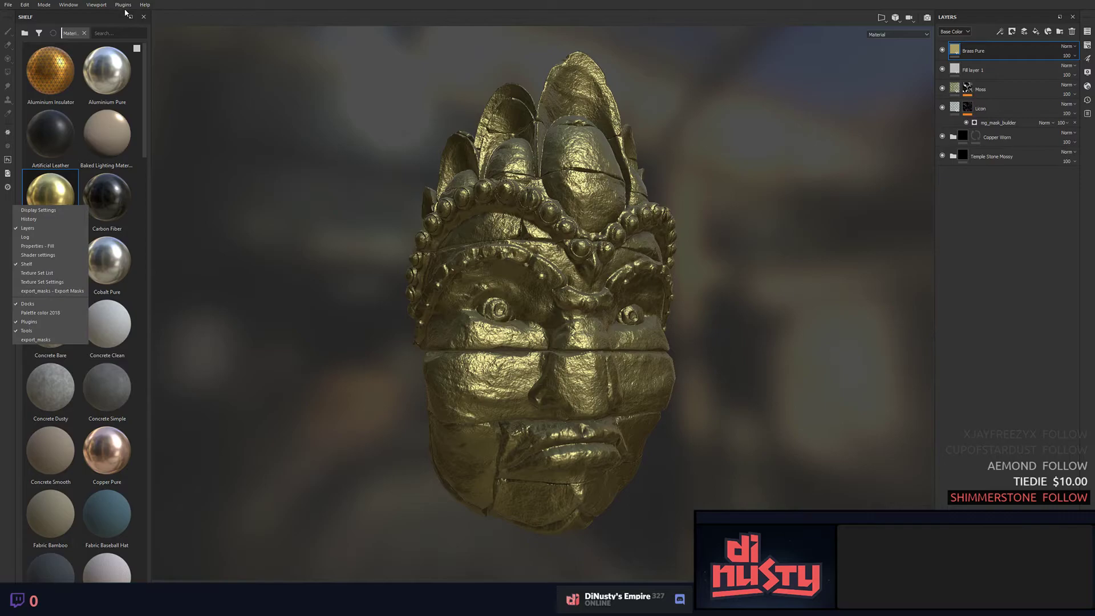
pyautogui.click(53, 315)
pyautogui.rightClick(8, 227)
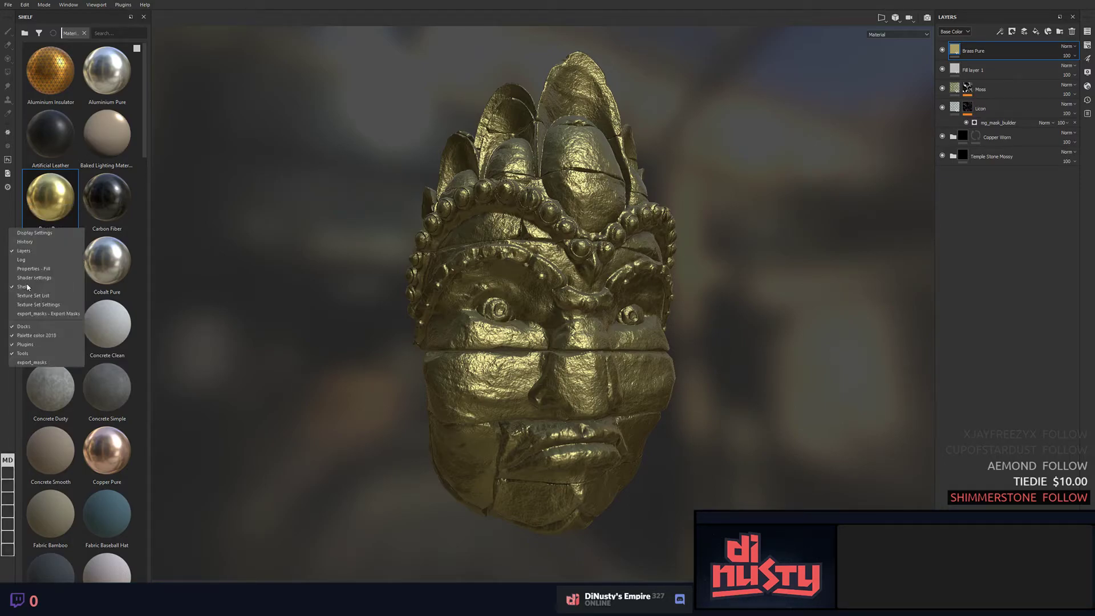
pyautogui.click(42, 362)
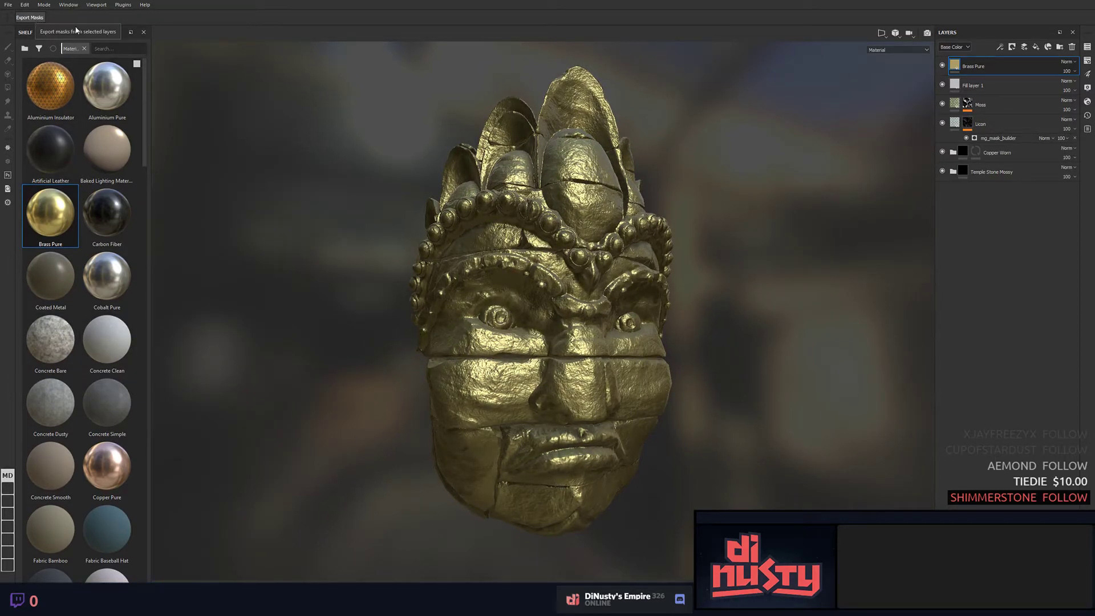
pyautogui.click(968, 104)
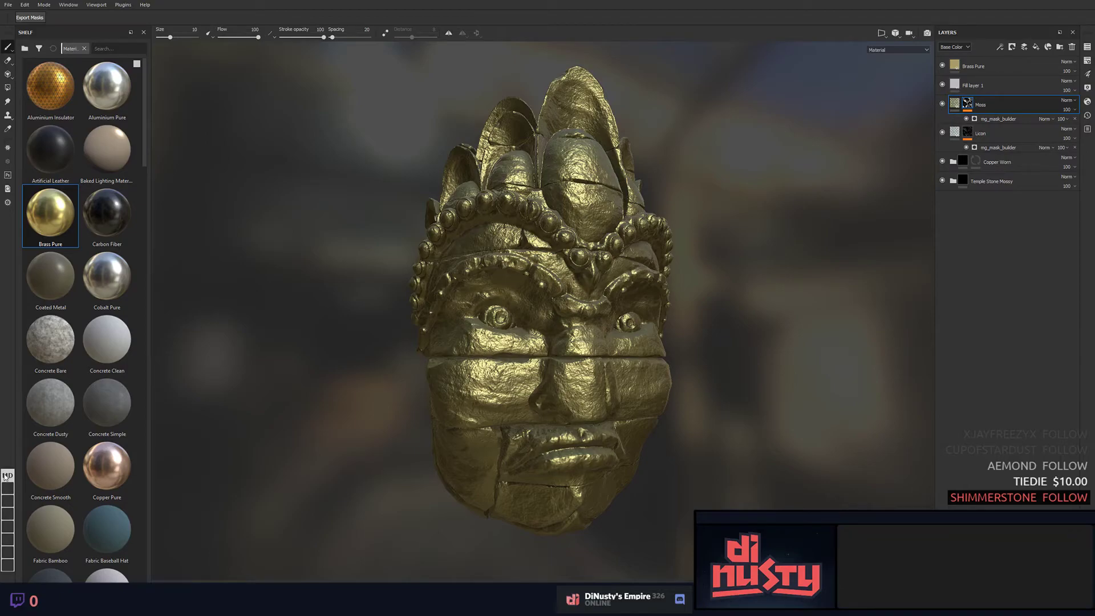
# Float the colour palette over the viewport and fill its first two empty swatches with violet-blue and bright green.
pyautogui.moveTo(5, 474); pyautogui.dragTo(183, 68)
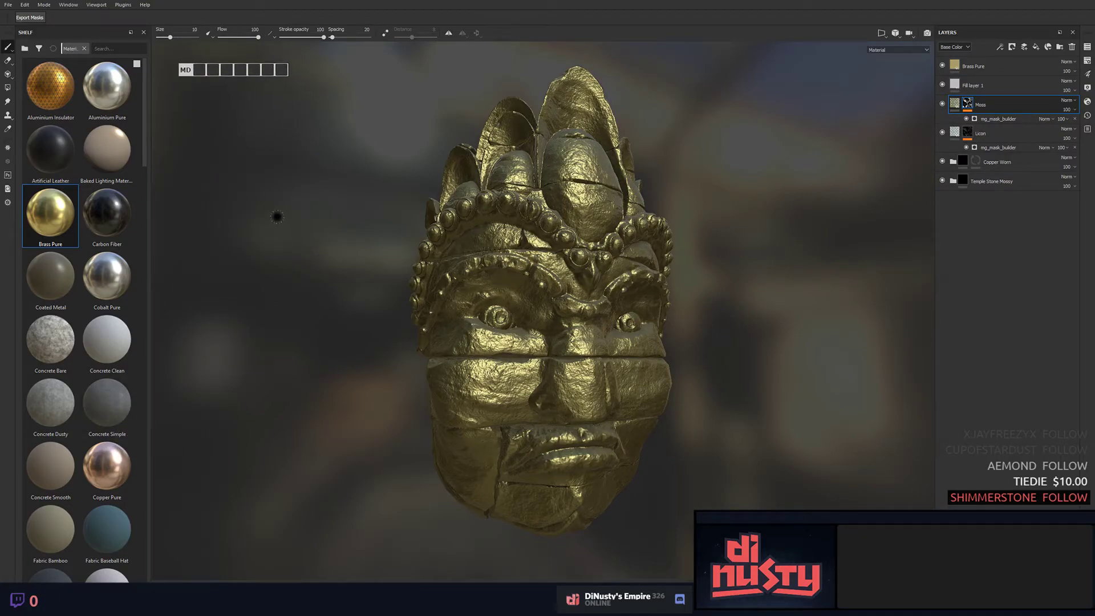
pyautogui.click(194, 73)
pyautogui.moveTo(566, 270); pyautogui.dragTo(569, 217)
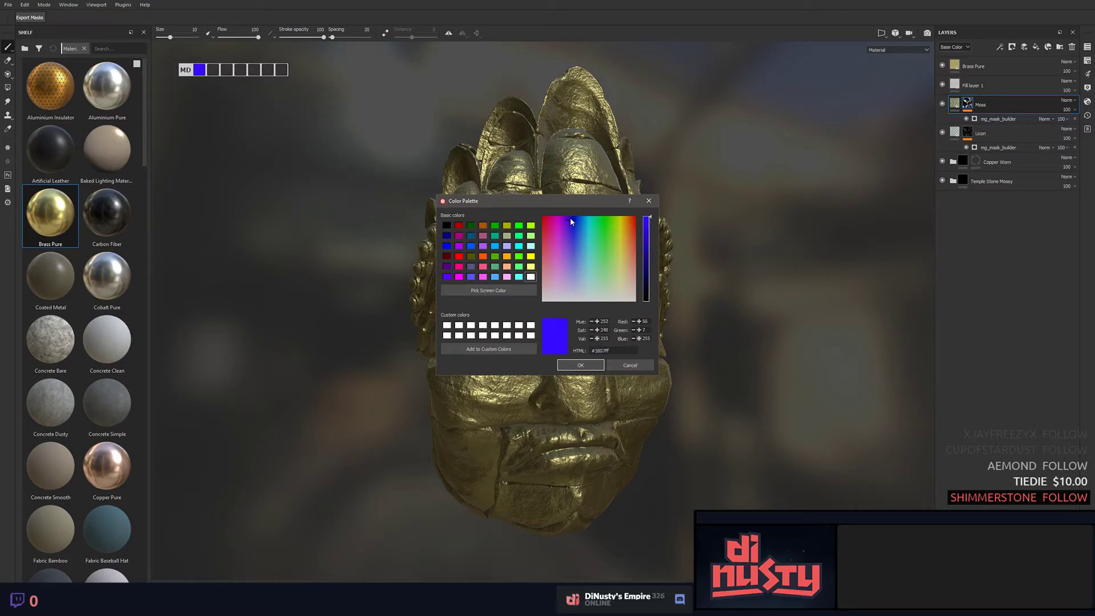
pyautogui.click(591, 366)
pyautogui.click(213, 70)
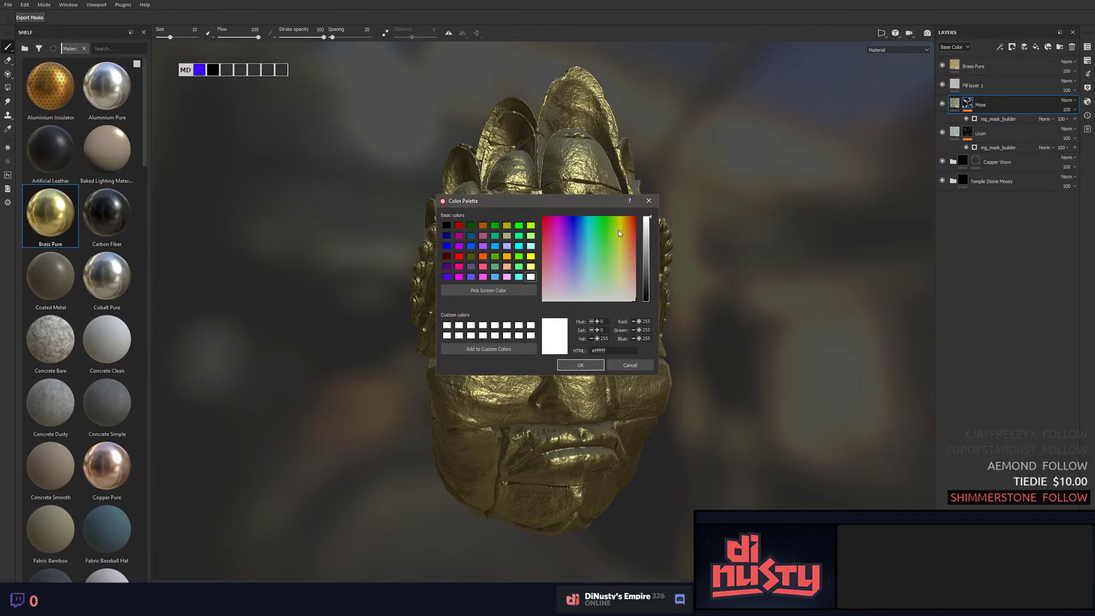
pyautogui.click(618, 231)
pyautogui.click(591, 366)
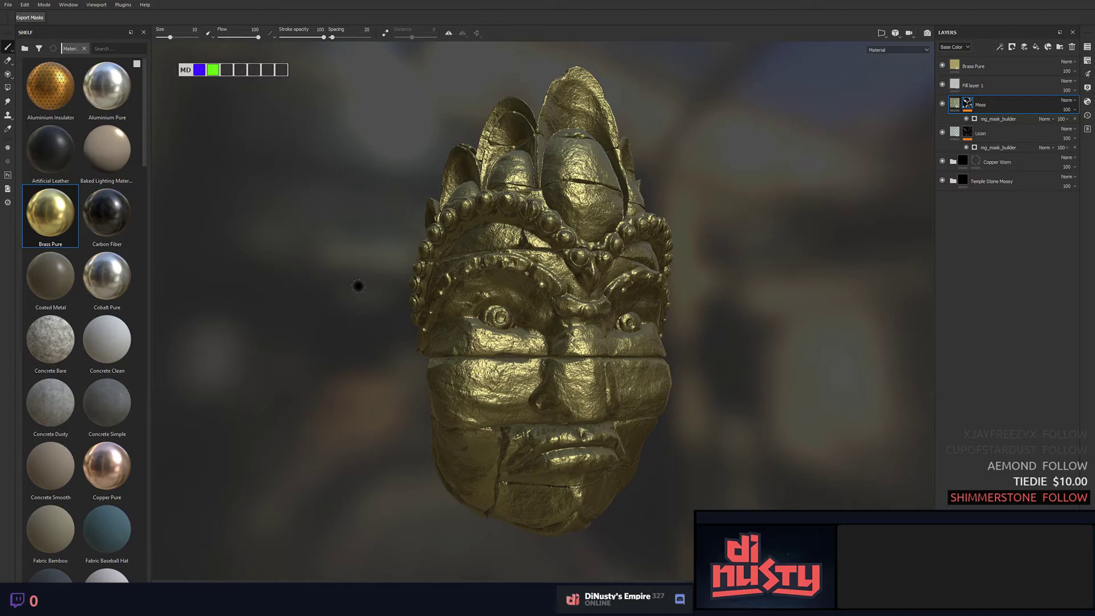
# Add a new paint layer above the Brass Pure layer.
pyautogui.click(964, 67)
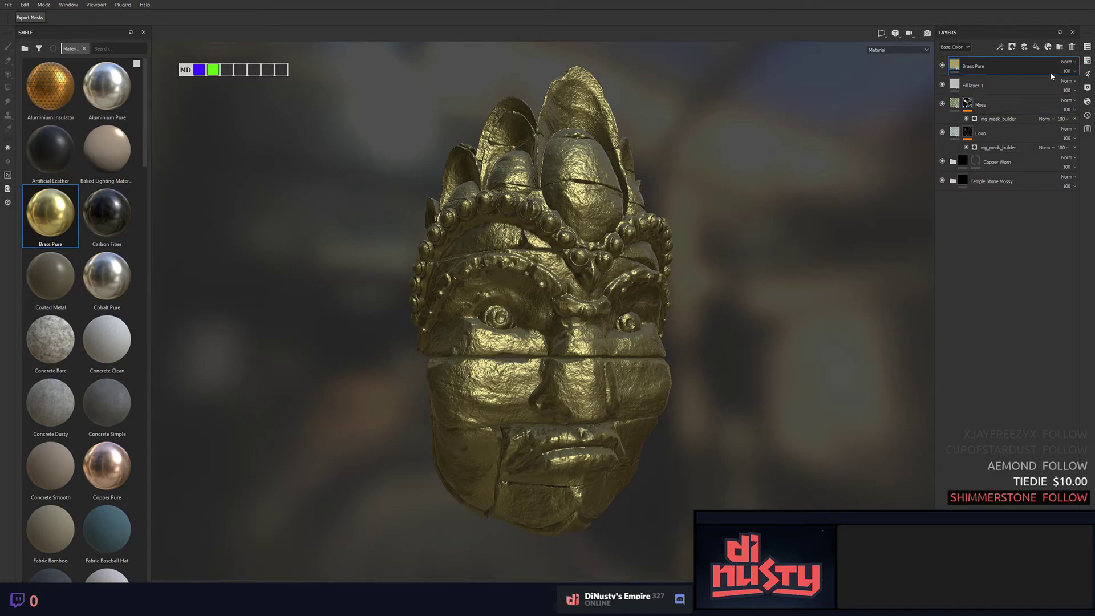
pyautogui.click(1023, 51)
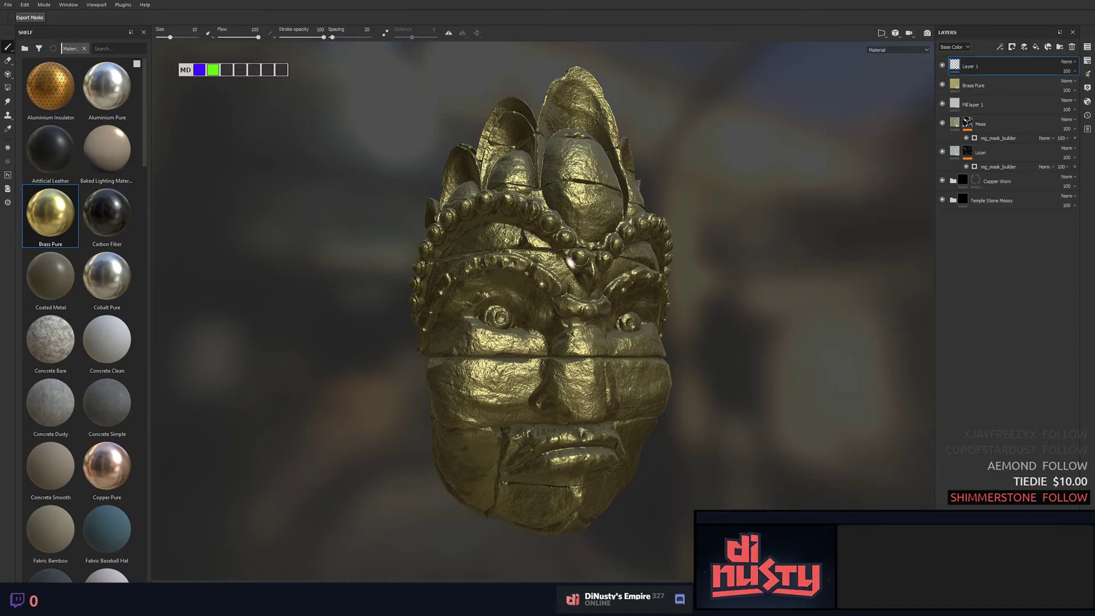
# Try painting white strokes across the mask's face and forehead on the new layer, and undo them all.
pyautogui.moveTo(532, 273)
pyautogui.mouseDown()
pyautogui.moveTo(562, 299)
pyautogui.moveTo(577, 258)
pyautogui.moveTo(569, 283)
pyautogui.moveTo(562, 191)
pyautogui.moveTo(632, 255)
pyautogui.mouseUp()
pyautogui.moveTo(753, 282)
pyautogui.keyDown('alt'); pyautogui.mouseDown()
pyautogui.moveTo(780, 247)
pyautogui.moveTo(651, 343)
pyautogui.mouseUp(); pyautogui.keyUp('alt')
pyautogui.scroll(2, 651, 344)
pyautogui.moveTo(593, 319)
pyautogui.mouseDown()
pyautogui.moveTo(516, 365)
pyautogui.moveTo(531, 371)
pyautogui.moveTo(639, 319)
pyautogui.moveTo(633, 365)
pyautogui.mouseUp()
pyautogui.hotkey('ctrl', 'z')
pyautogui.hotkey('ctrl', 'z')
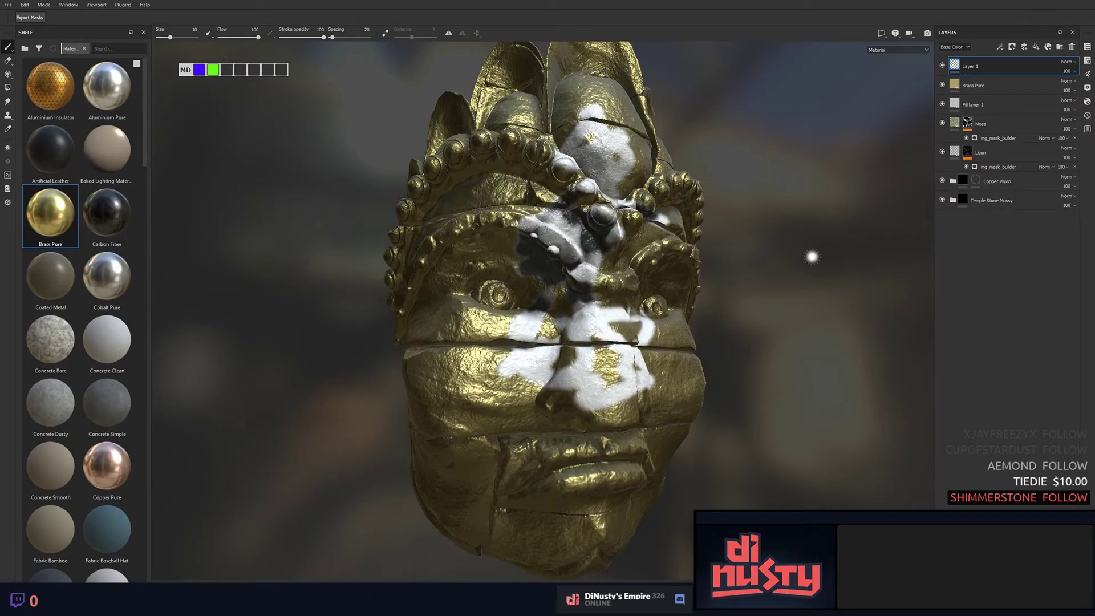
pyautogui.moveTo(539, 220)
pyautogui.mouseDown()
pyautogui.moveTo(439, 268)
pyautogui.moveTo(579, 416)
pyautogui.mouseUp()
pyautogui.hotkey('ctrl', 'z')
pyautogui.hotkey('ctrl', 'z')
pyautogui.hotkey('ctrl', 'z')
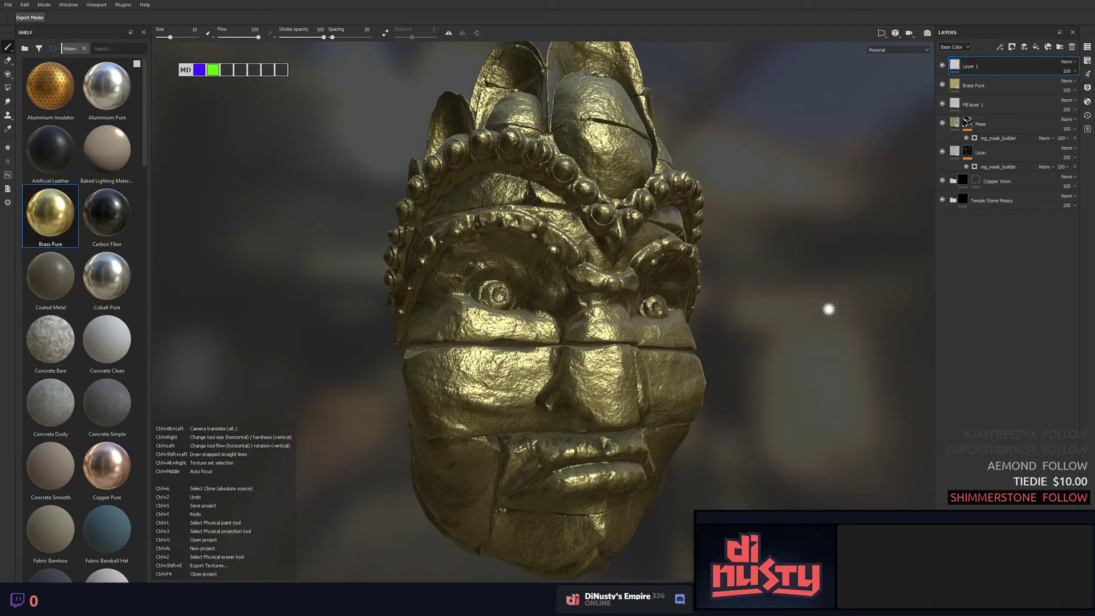
pyautogui.moveTo(829, 309)
pyautogui.keyDown('alt'); pyautogui.mouseDown()
pyautogui.moveTo(835, 336)
pyautogui.moveTo(706, 362)
pyautogui.moveTo(701, 384)
pyautogui.moveTo(706, 330)
pyautogui.moveTo(549, 349)
pyautogui.moveTo(341, 298)
pyautogui.mouseUp(); pyautogui.keyUp('alt')
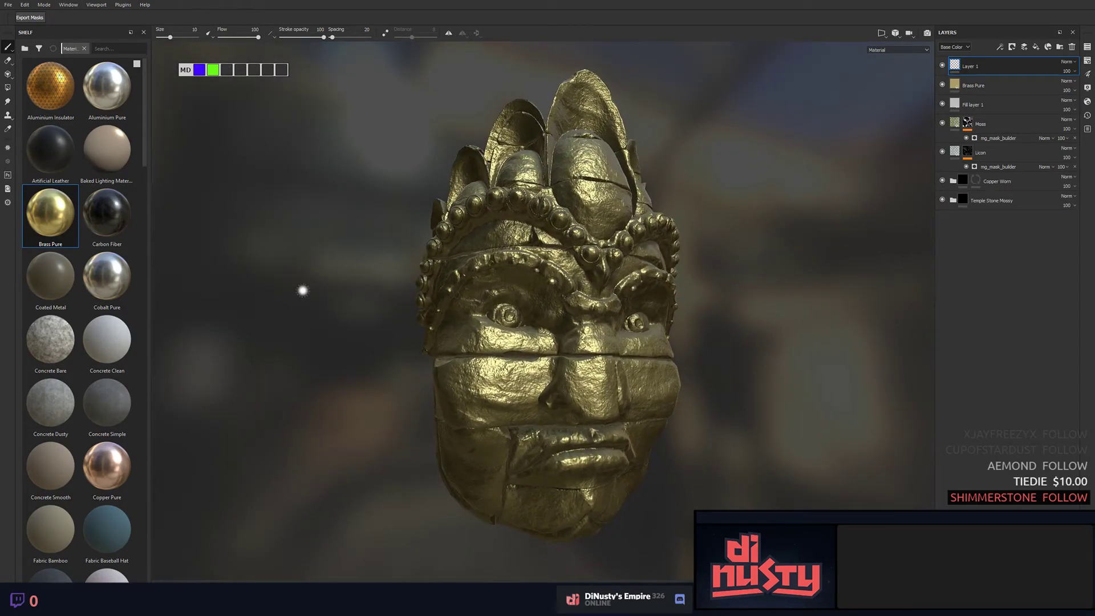
# Float the Layers, Properties - Paint, Shader Settings and Log panels over the viewport.
pyautogui.moveTo(975, 31); pyautogui.dragTo(780, 119)
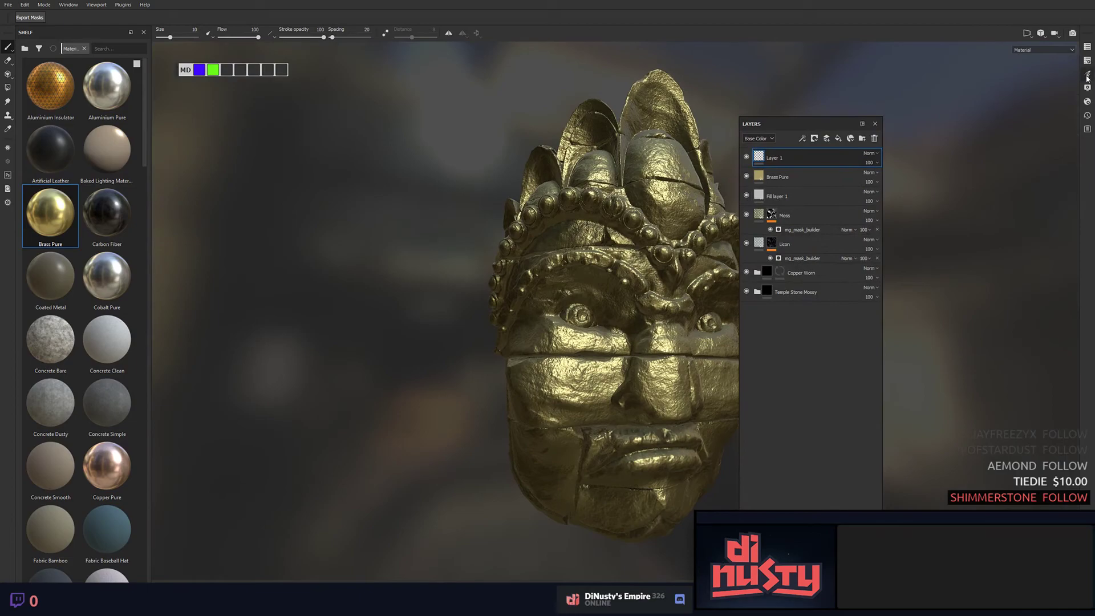
pyautogui.click(1087, 101)
pyautogui.moveTo(1049, 104)
pyautogui.mouseDown()
pyautogui.moveTo(733, 77)
pyautogui.moveTo(536, 82)
pyautogui.mouseUp()
pyautogui.click(1087, 73)
pyautogui.click(1087, 102)
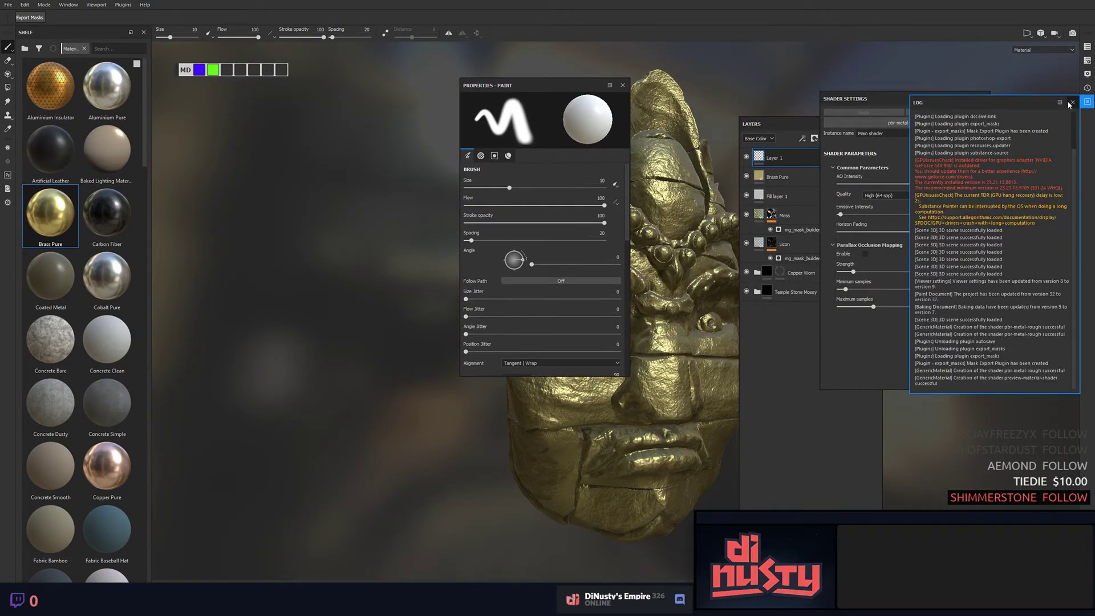
pyautogui.moveTo(1032, 97); pyautogui.dragTo(872, 46)
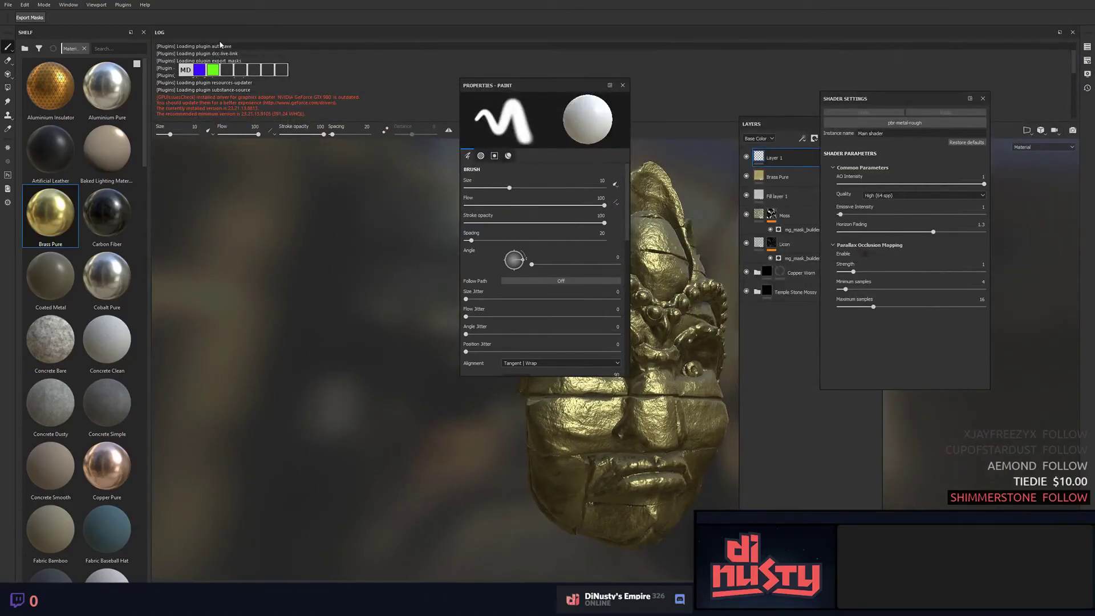
pyautogui.moveTo(220, 33); pyautogui.dragTo(263, 99)
# Float the Texture Set List and Display Settings panels over the viewport among the other loose panels.
pyautogui.click(1087, 48)
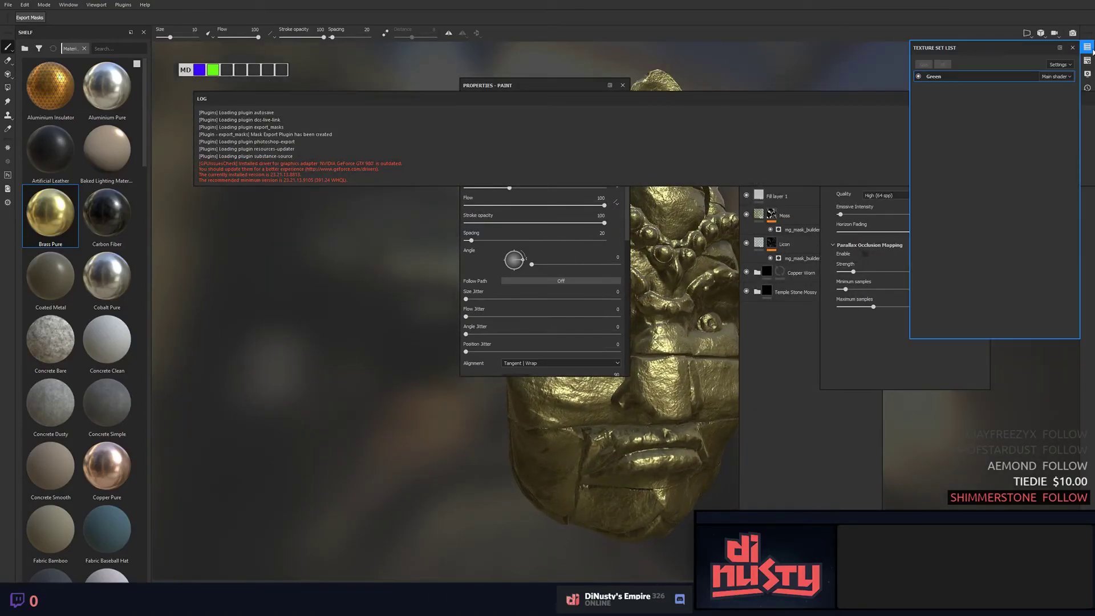
pyautogui.moveTo(997, 58); pyautogui.dragTo(852, 73)
pyautogui.click(1087, 60)
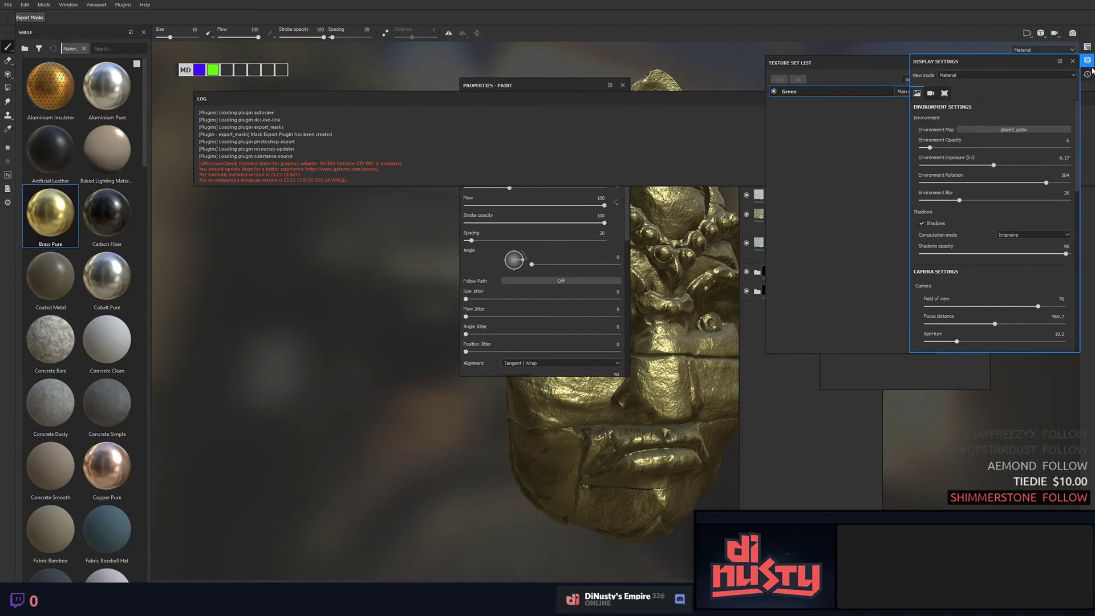
pyautogui.moveTo(1000, 67); pyautogui.dragTo(371, 282)
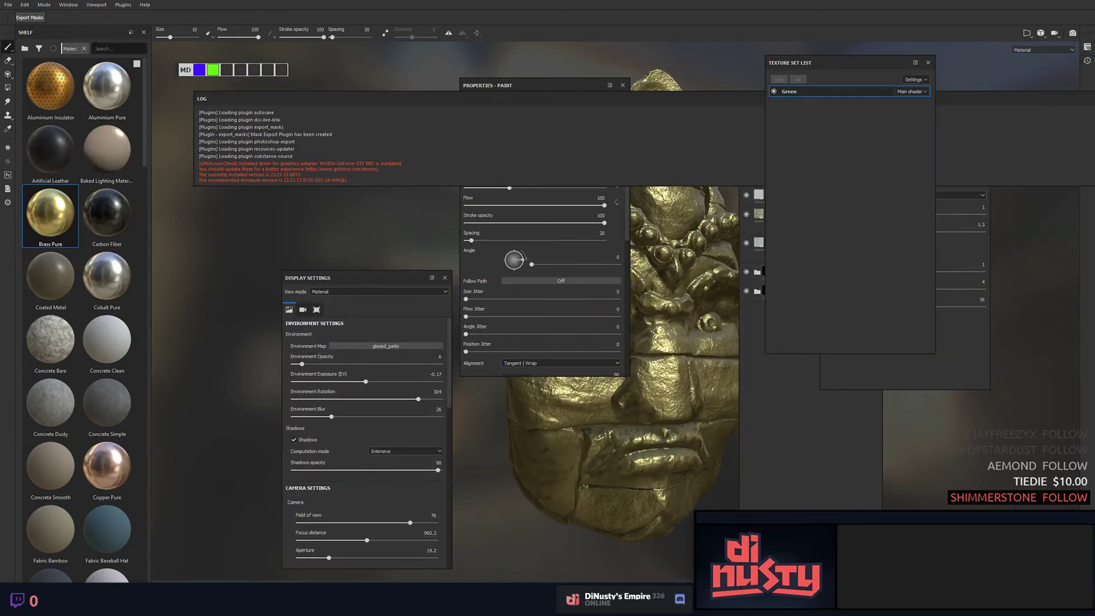
# Undock the Shelf, enlarge it to show ten materials per row, and bring Display Settings in front of it.
pyautogui.moveTo(97, 32); pyautogui.dragTo(285, 150)
pyautogui.moveTo(280, 84); pyautogui.dragTo(737, 284)
pyautogui.moveTo(518, 290); pyautogui.dragTo(363, 111)
pyautogui.click(375, 499)
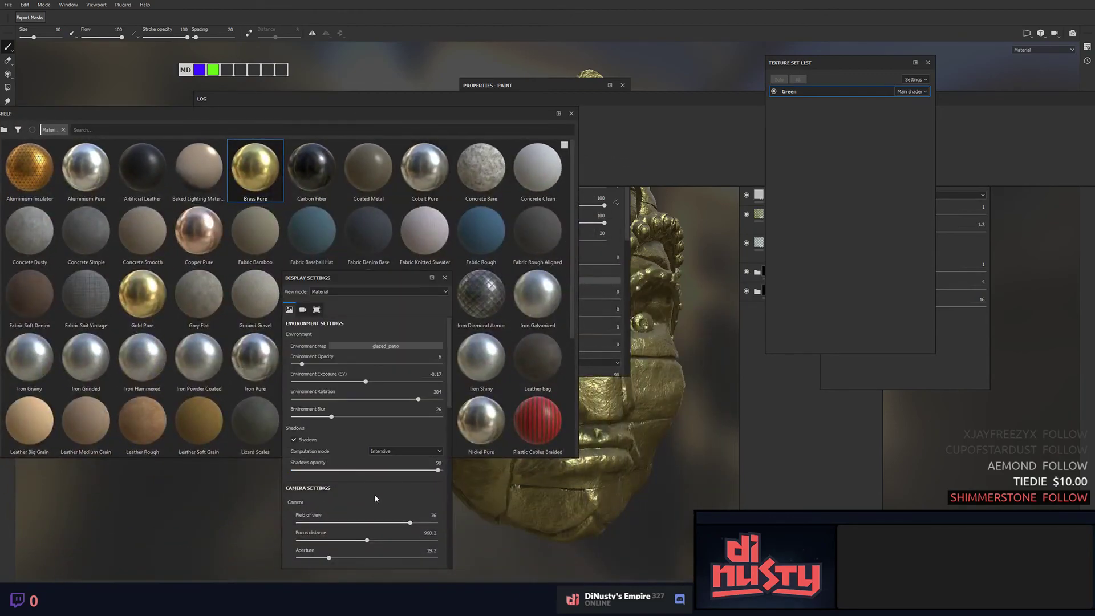
# Reset the interface layout and close the Shelf, Texture Set List and Texture Set Settings panels.
pyautogui.click(69, 5)
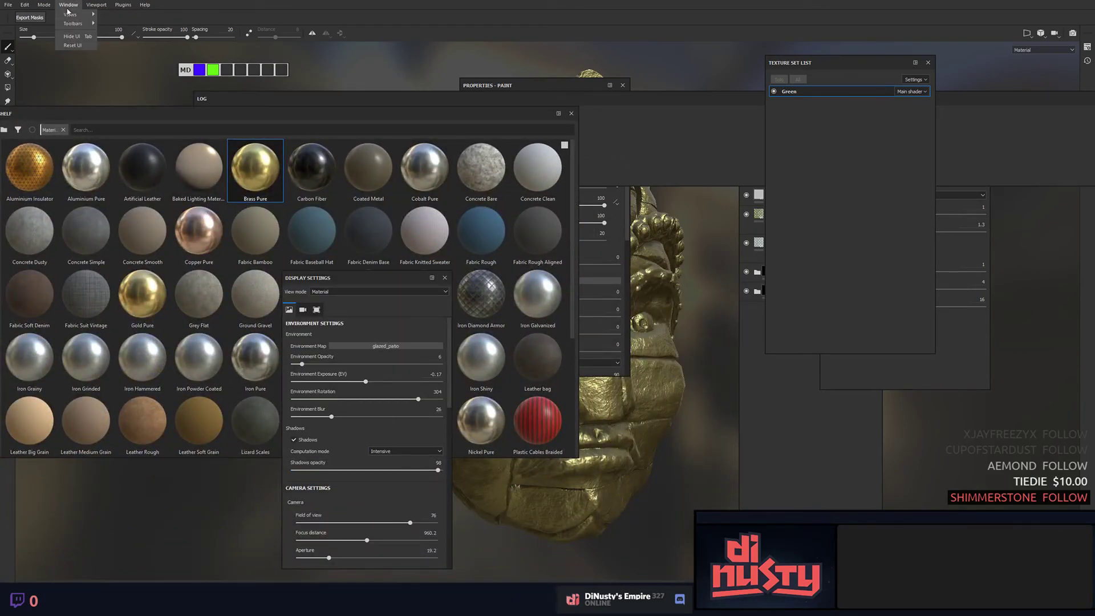
pyautogui.click(71, 45)
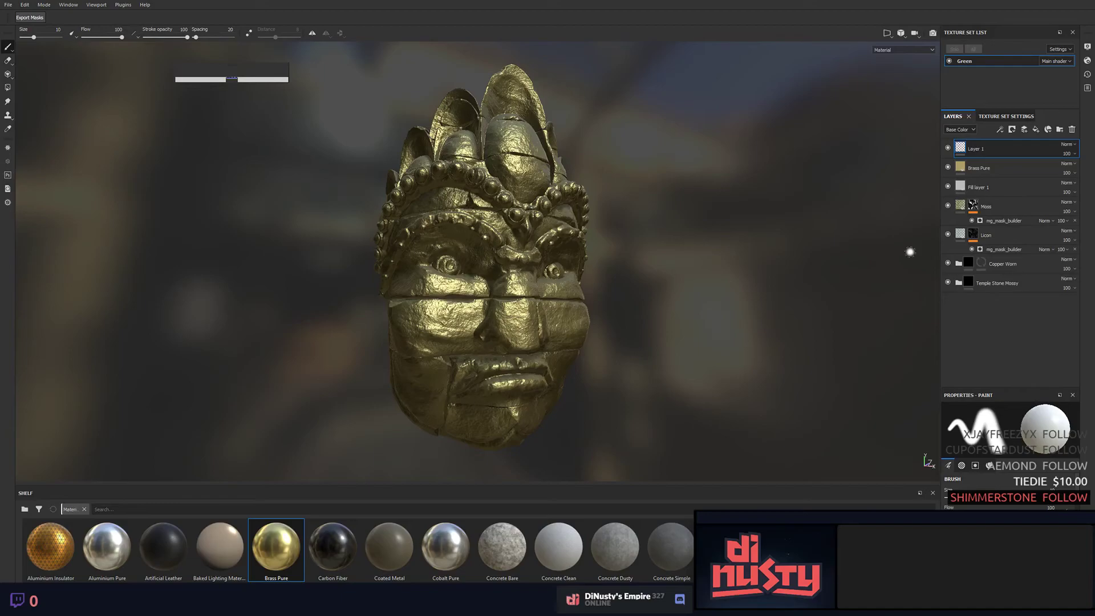
pyautogui.click(931, 494)
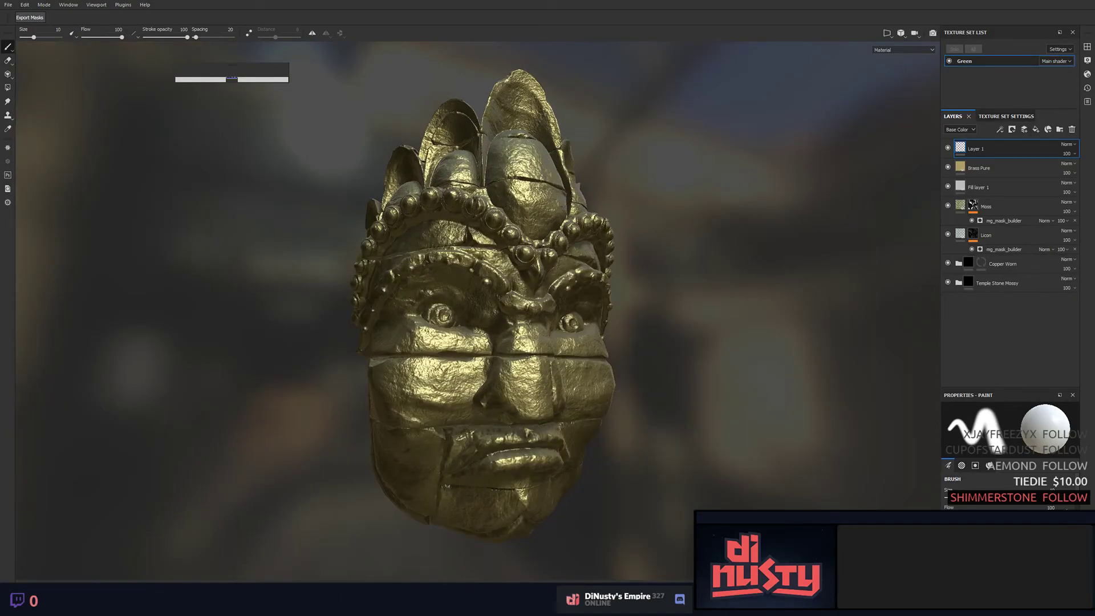
pyautogui.click(1073, 33)
pyautogui.click(1006, 32)
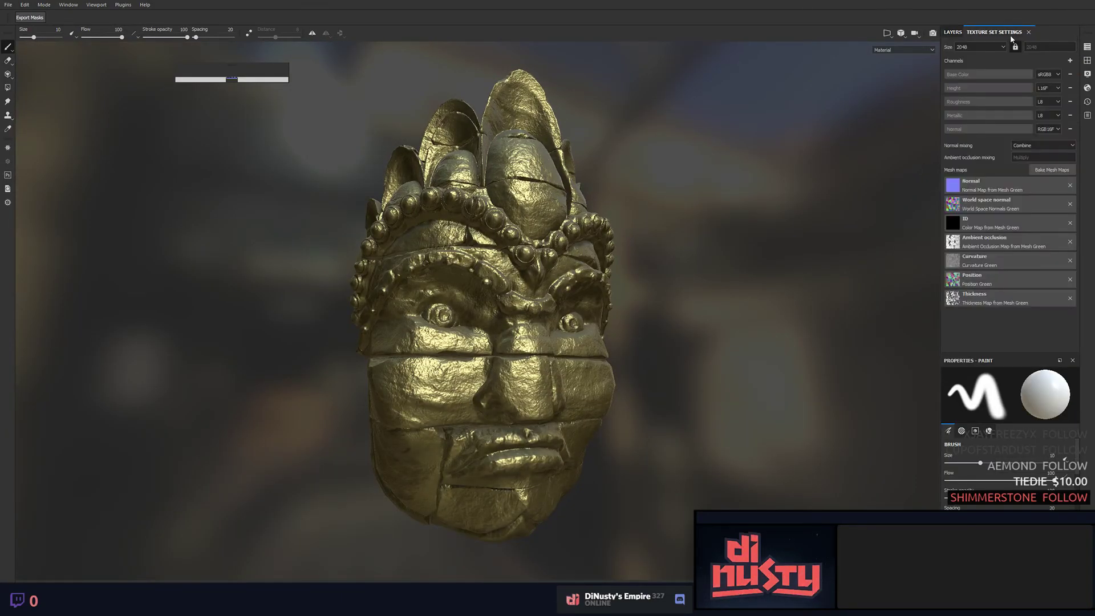
pyautogui.click(1029, 32)
# Hide the whole interface to view the mask alone from a slightly rotated angle, and show the interface again.
pyautogui.press('Tab')
pyautogui.keyDown('alt'); pyautogui.moveTo(772, 235); pyautogui.dragTo(826, 263); pyautogui.keyUp('alt')
pyautogui.press('Tab')
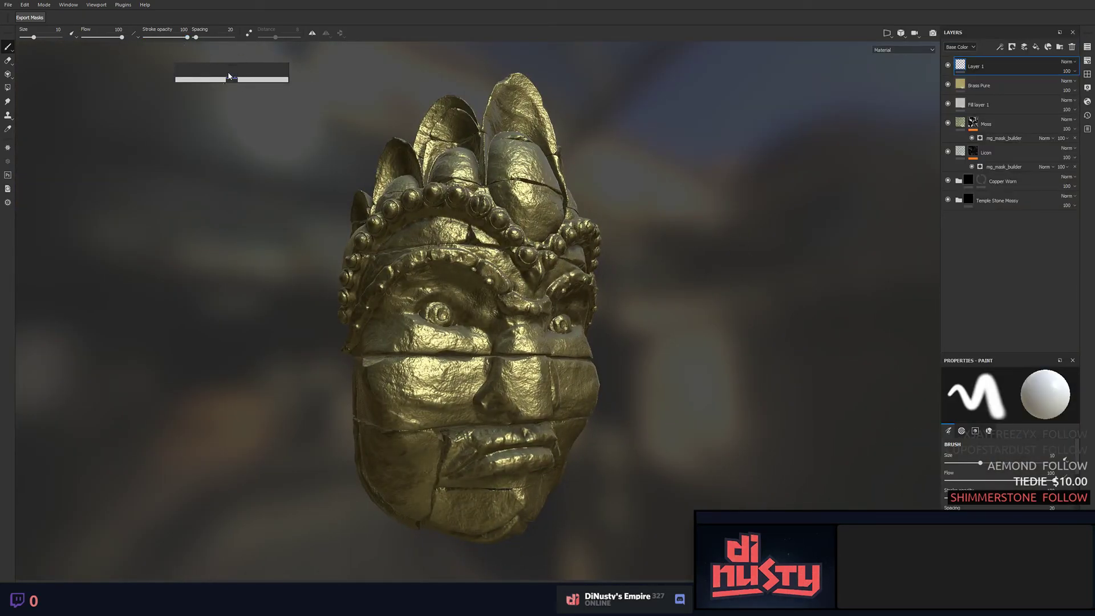
# Toggle the floating Palette color 2018 toolbar off and on, and leave it hidden so the viewport is clear.
pyautogui.moveTo(230, 67); pyautogui.dragTo(226, 69)
pyautogui.rightClick(2, 298)
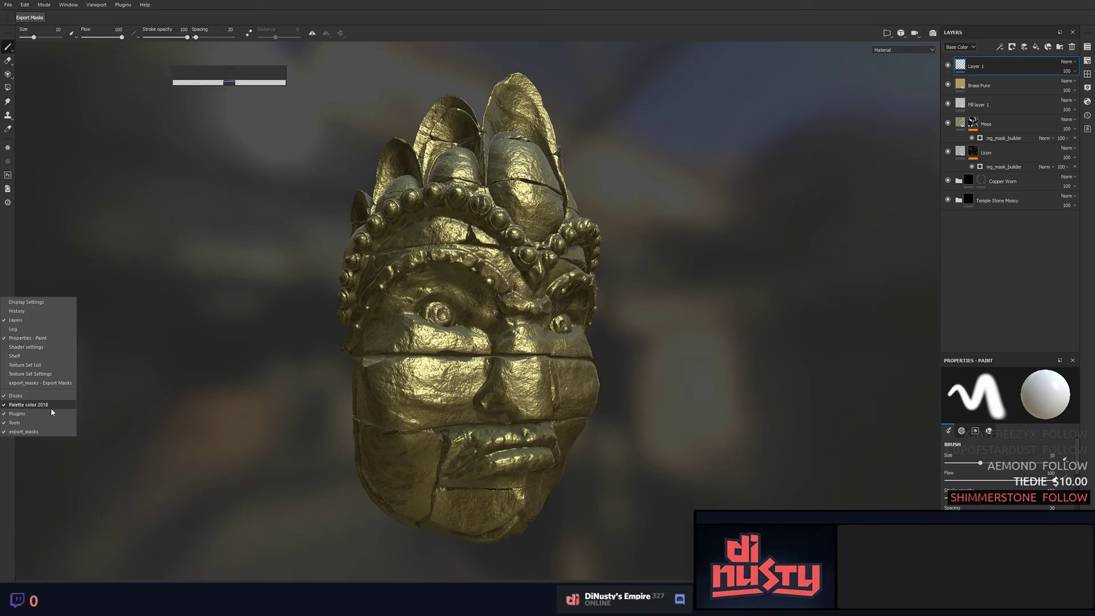
pyautogui.click(51, 404)
pyautogui.rightClick(1, 265)
pyautogui.click(31, 371)
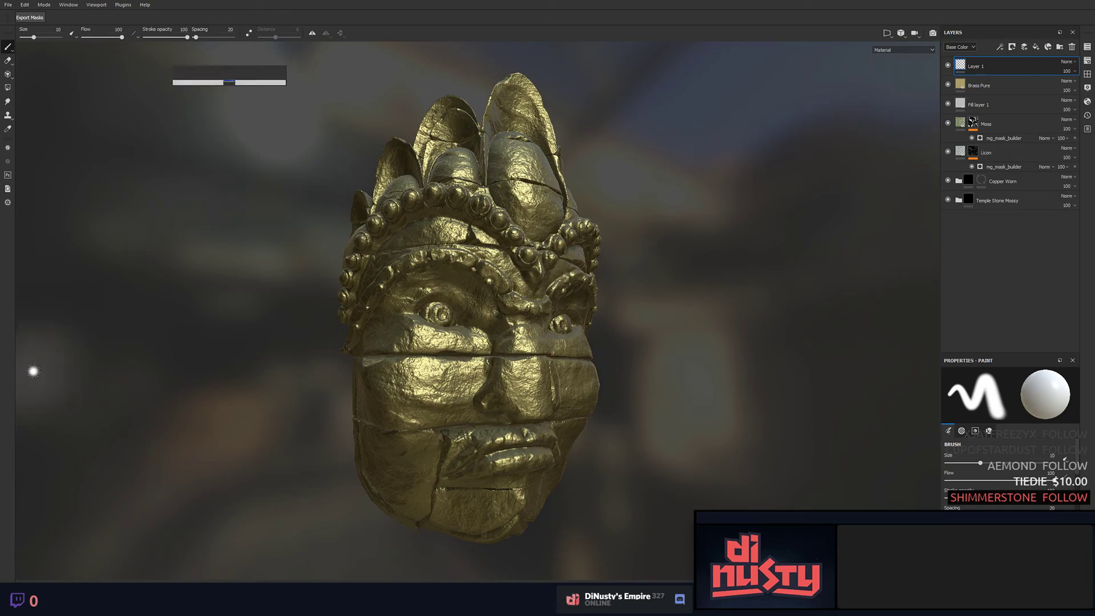
pyautogui.rightClick(5, 292)
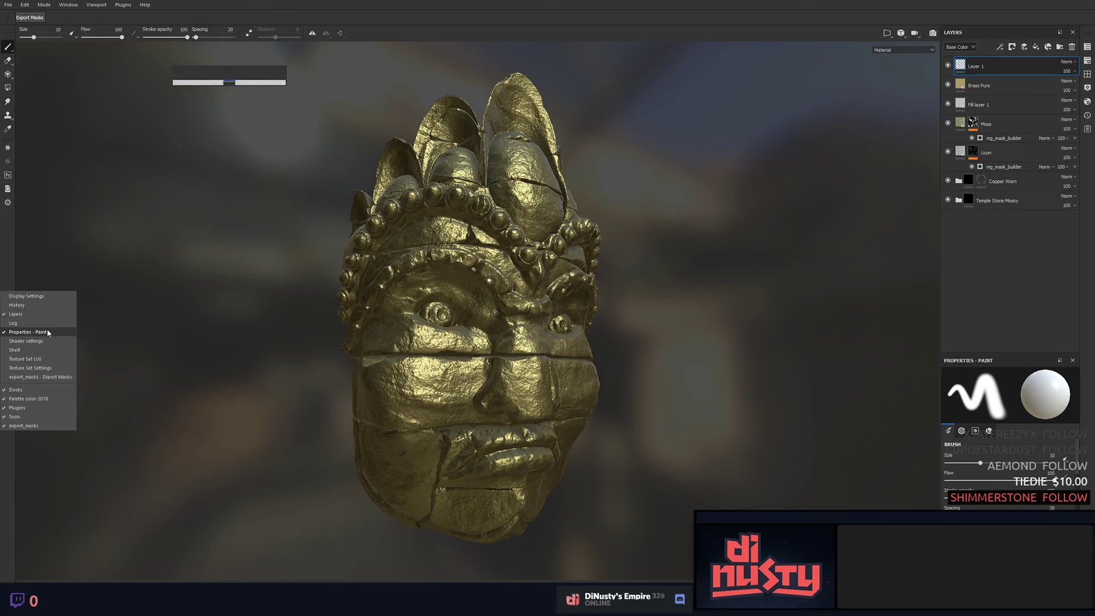
pyautogui.click(46, 398)
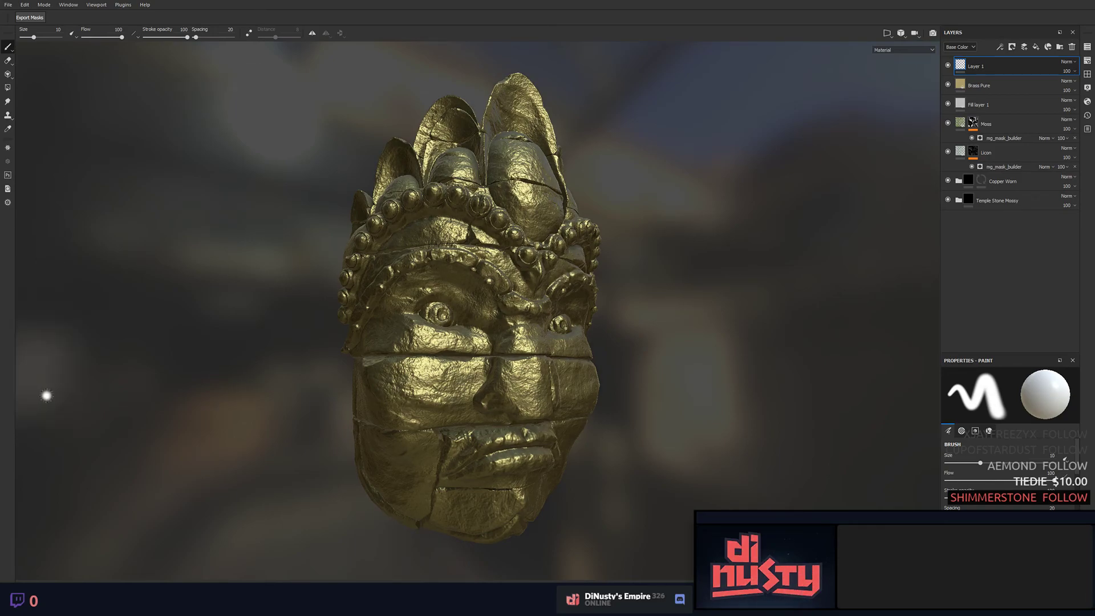
pyautogui.keyDown('alt'); pyautogui.moveTo(451, 296); pyautogui.dragTo(692, 242); pyautogui.keyUp('alt')
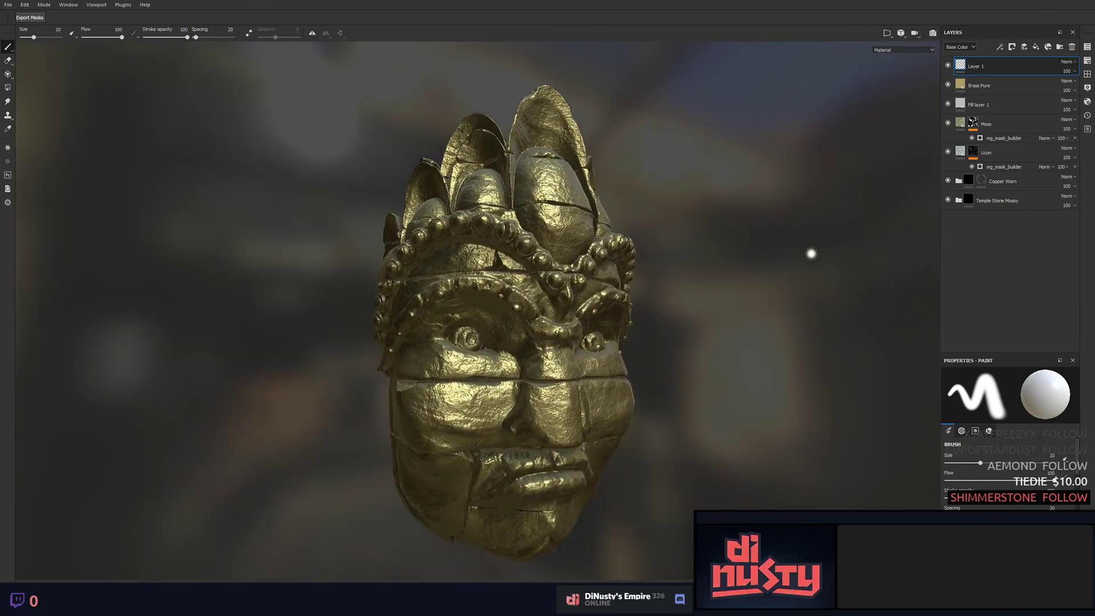